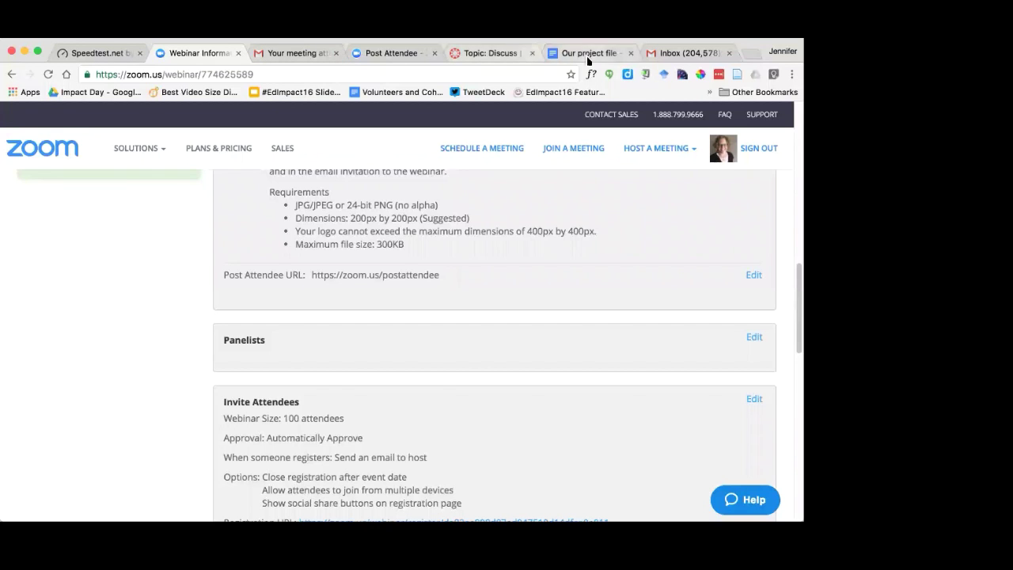
# Step: Switch from the Zoom webinar page to the 'Our project file' lesson-plan document
pyautogui.click(564, 58)
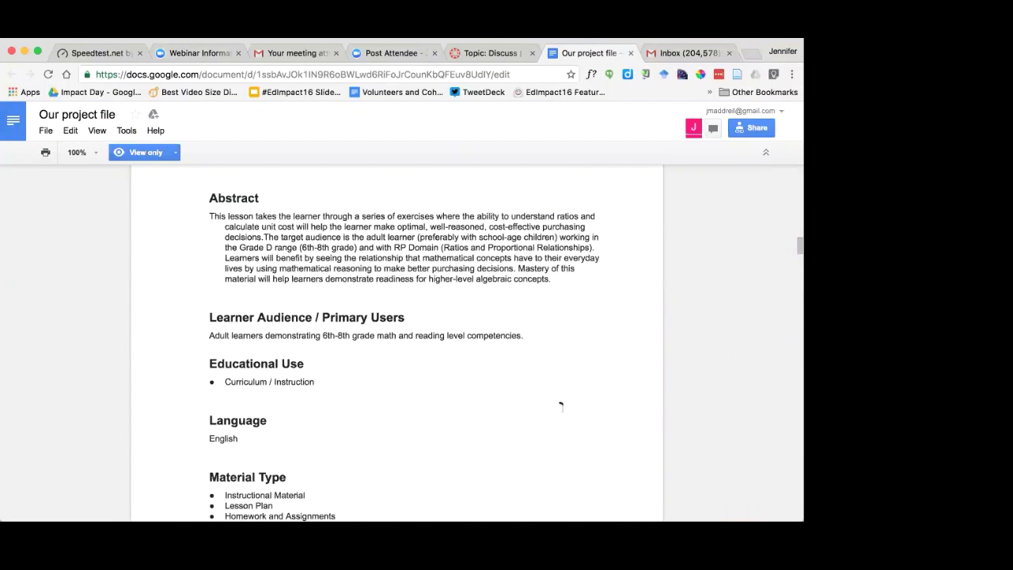
pyautogui.scroll(-2, 561, 407)
pyautogui.scroll(3, 559, 403)
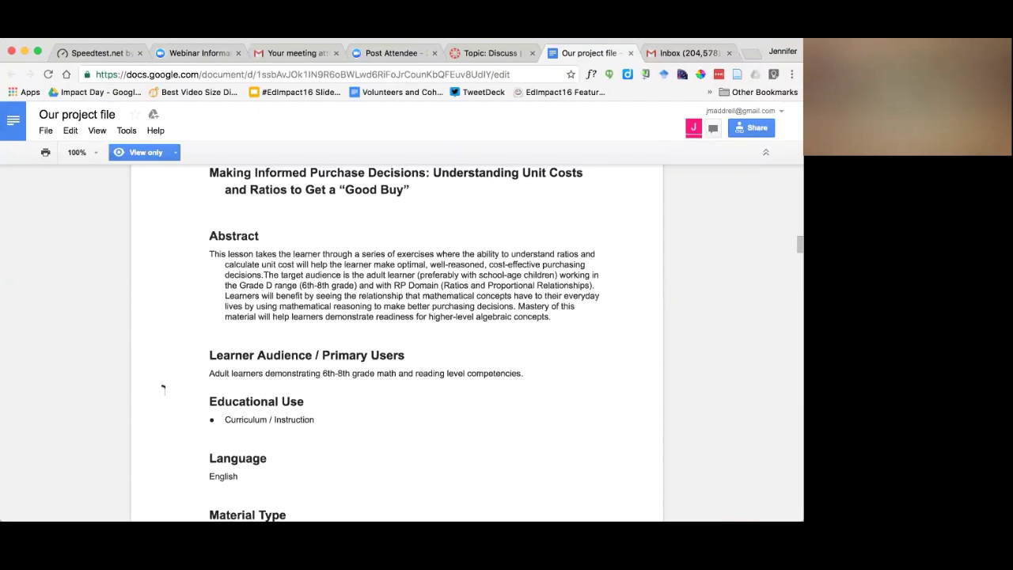
pyautogui.scroll(-3, 150, 386)
pyautogui.scroll(-1, 129, 387)
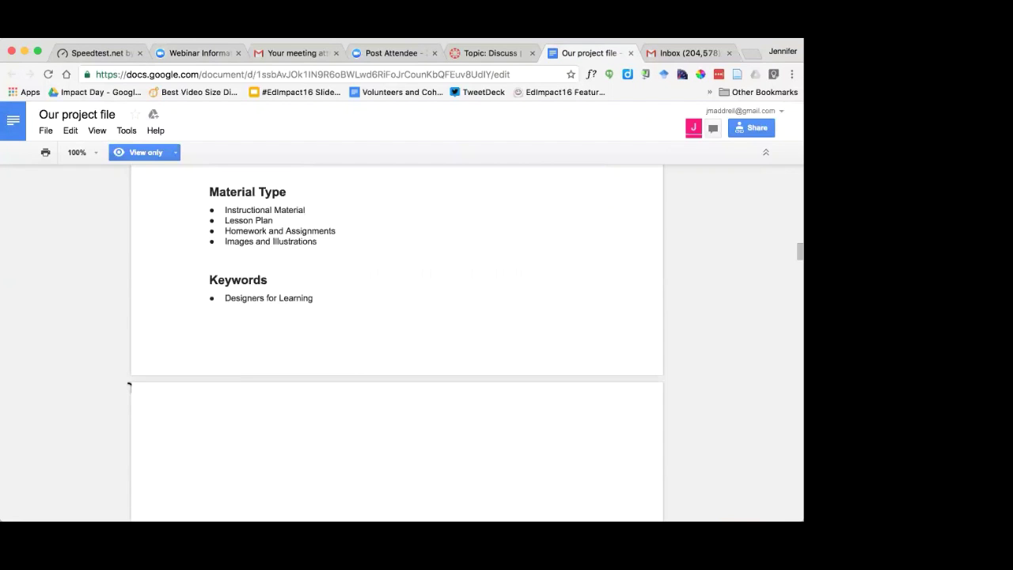
pyautogui.scroll(-2, 129, 386)
pyautogui.scroll(-2, 129, 386)
pyautogui.scroll(-2, 130, 387)
pyautogui.scroll(-1, 132, 388)
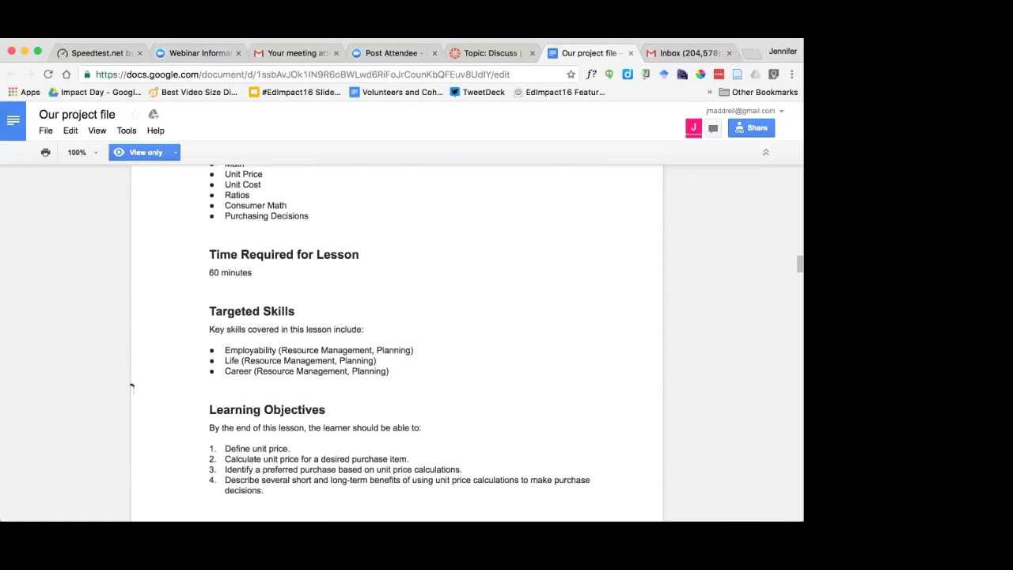
pyautogui.scroll(-3, 132, 387)
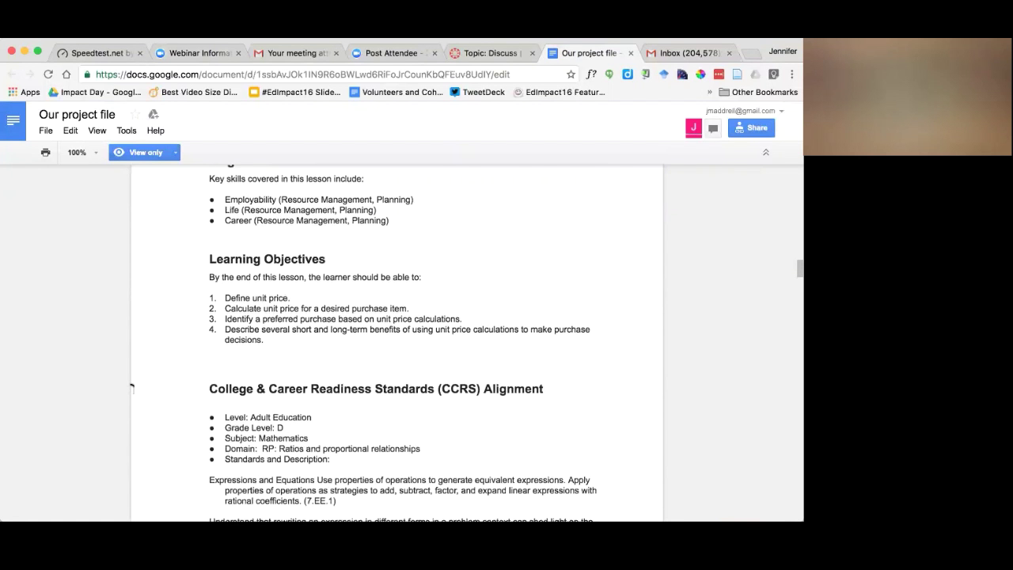
pyautogui.scroll(2, 131, 388)
pyautogui.scroll(-2, 131, 388)
pyautogui.scroll(-2, 132, 388)
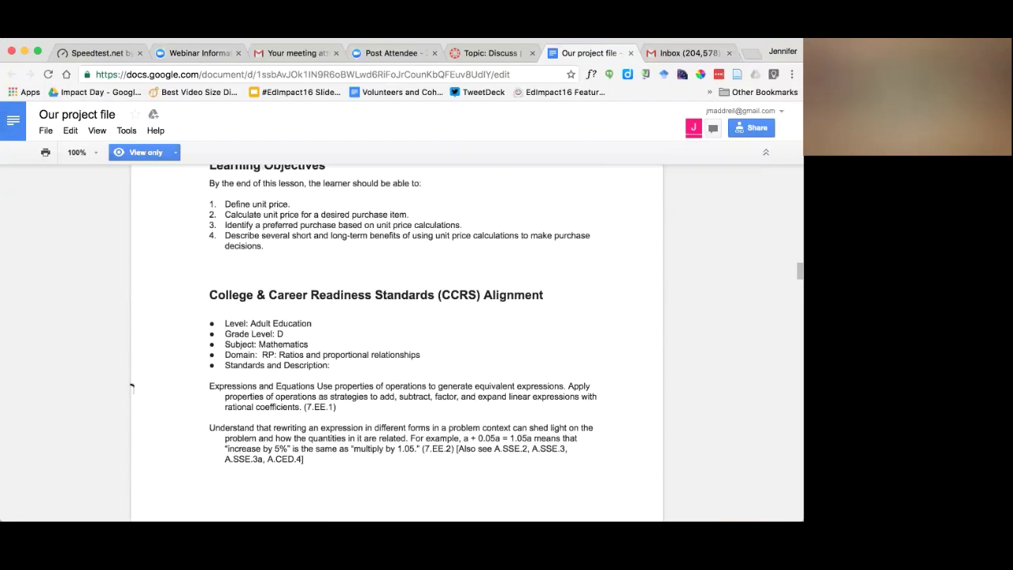
pyautogui.scroll(-2, 131, 388)
pyautogui.scroll(-2, 131, 388)
pyautogui.scroll(2, 131, 388)
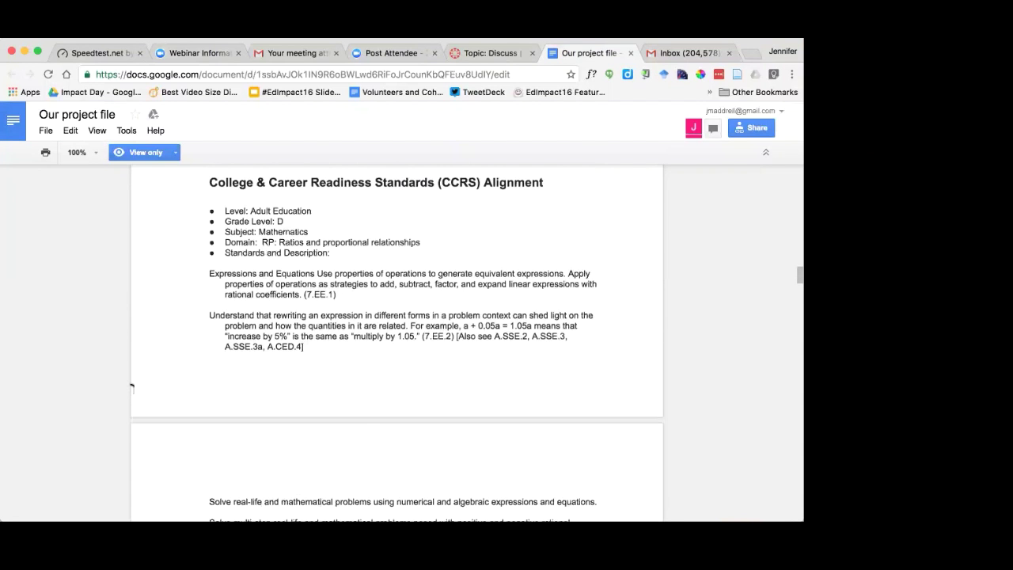
pyautogui.scroll(2, 132, 388)
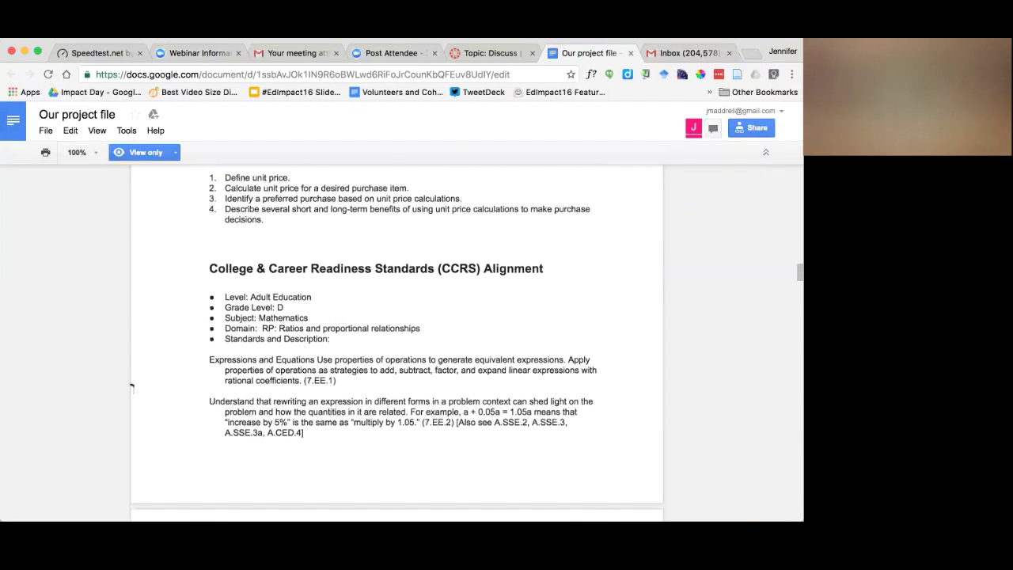
pyautogui.scroll(-2, 131, 387)
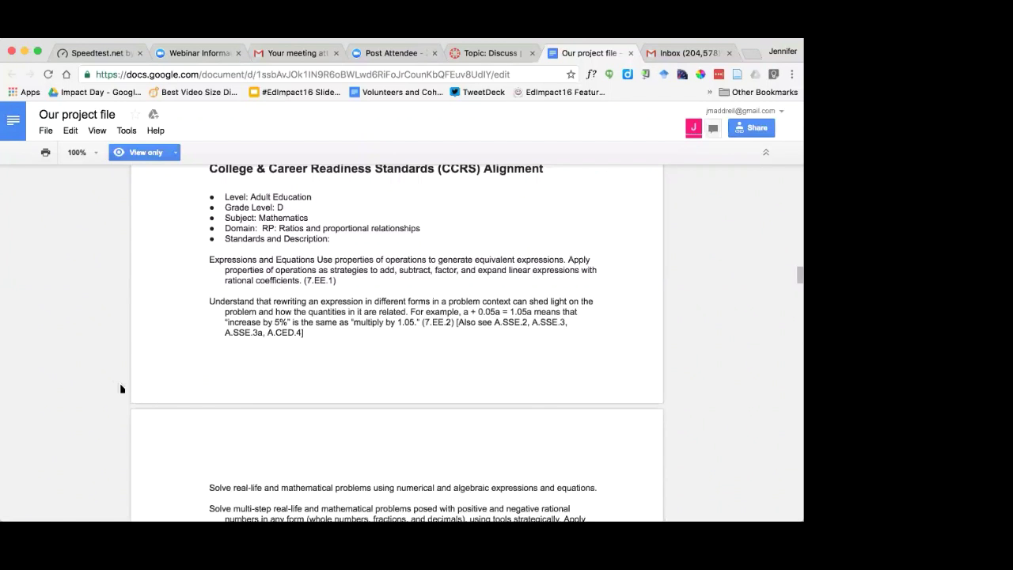
pyautogui.scroll(-2, 121, 388)
pyautogui.scroll(3, 121, 388)
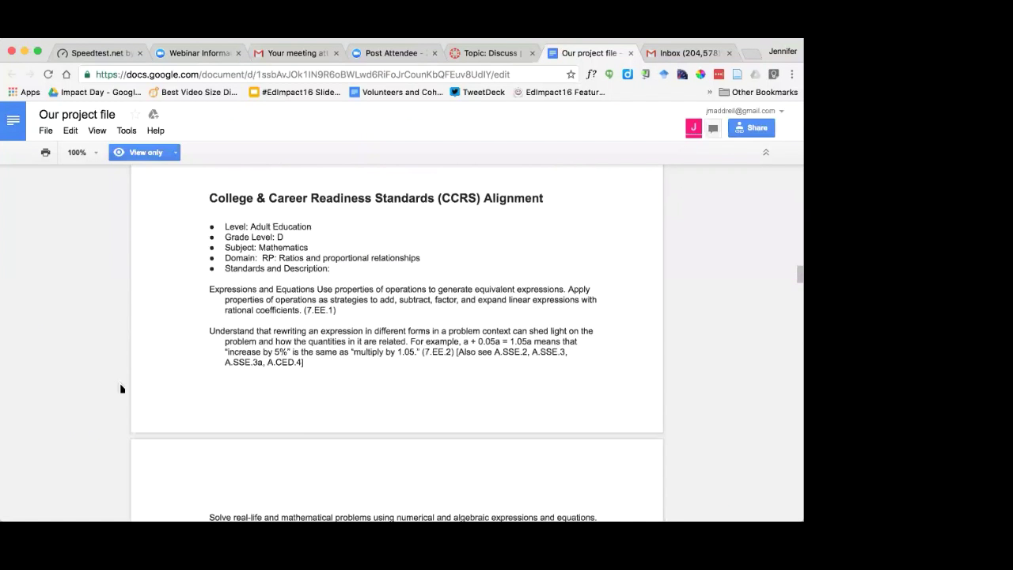
pyautogui.scroll(-3, 121, 388)
pyautogui.scroll(-3, 121, 388)
pyautogui.scroll(-2, 121, 388)
pyautogui.scroll(-6, 121, 388)
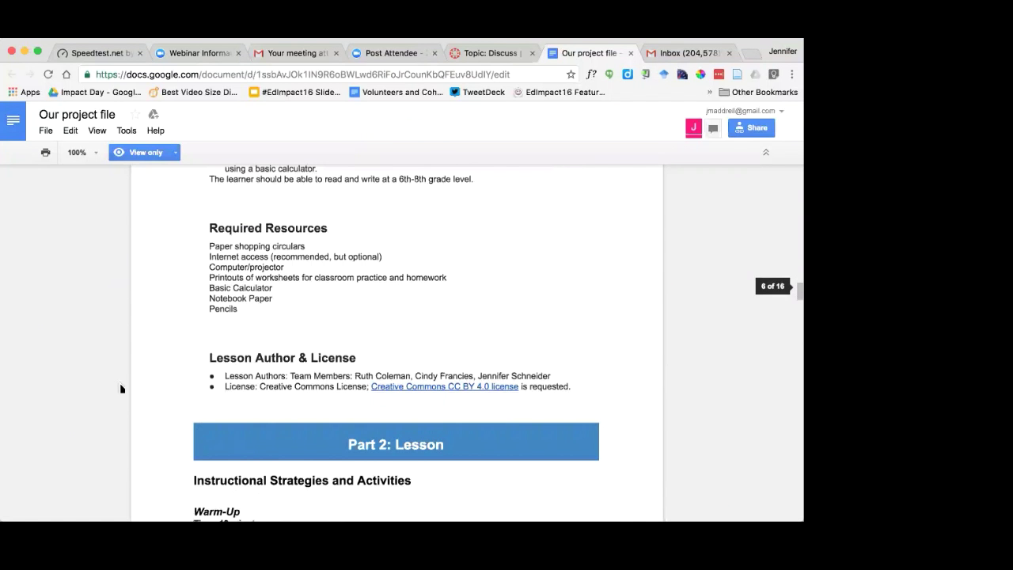
pyautogui.scroll(-3, 121, 388)
pyautogui.scroll(-2, 121, 388)
pyautogui.scroll(-3, 121, 387)
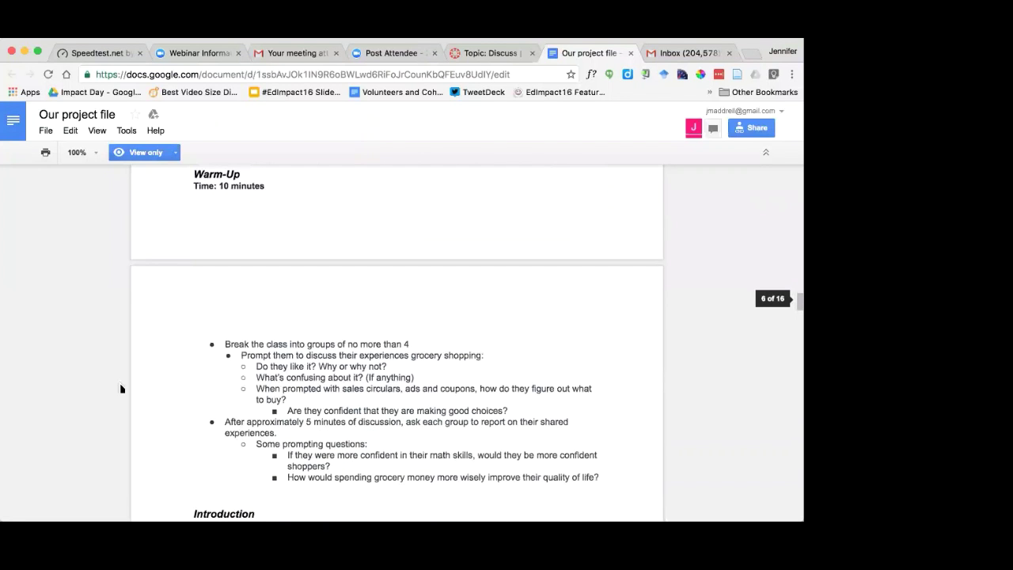
pyautogui.scroll(3, 121, 388)
pyautogui.scroll(-3, 121, 388)
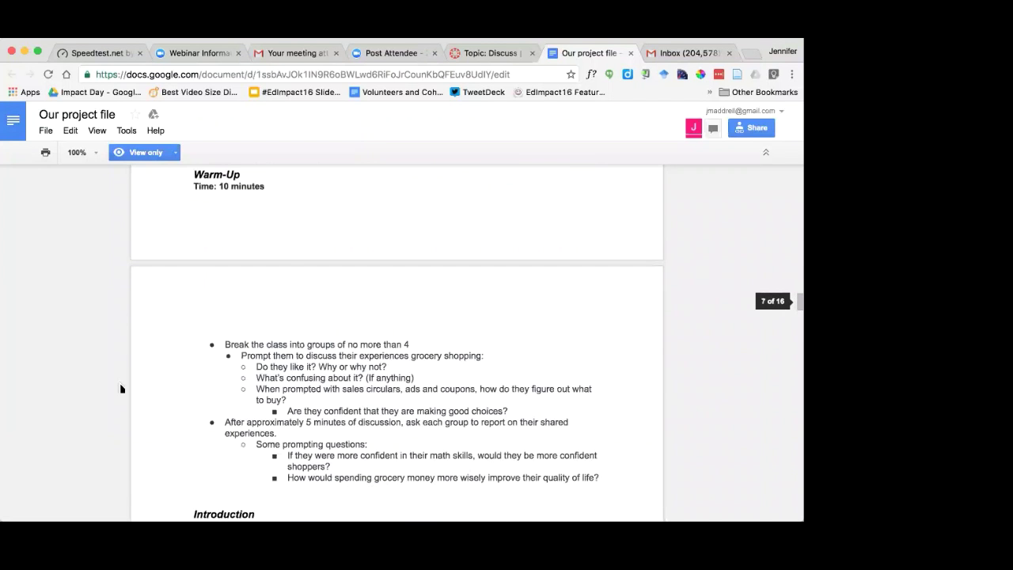
pyautogui.scroll(-2, 121, 388)
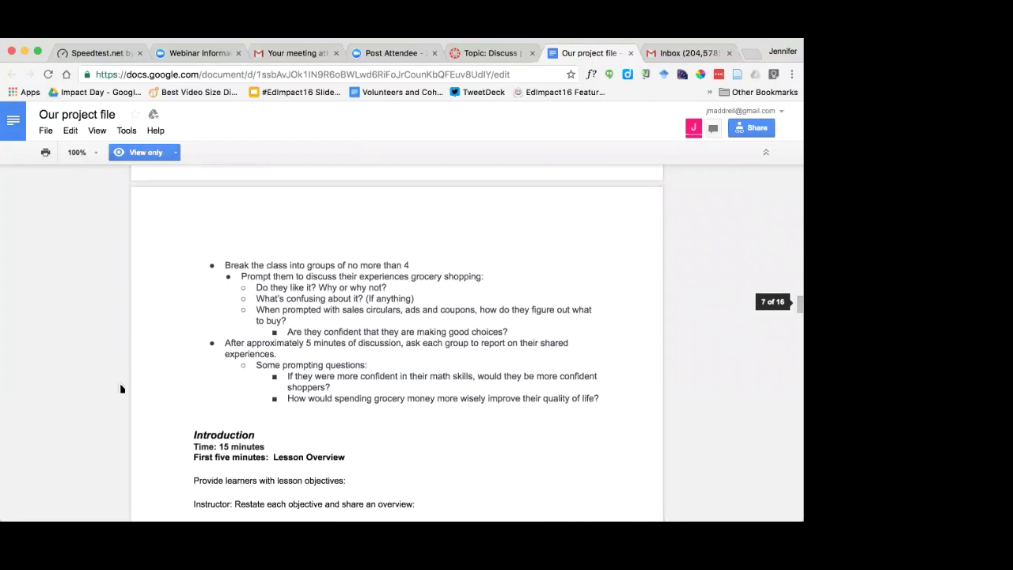
pyautogui.scroll(1, 121, 387)
pyautogui.scroll(1, 121, 388)
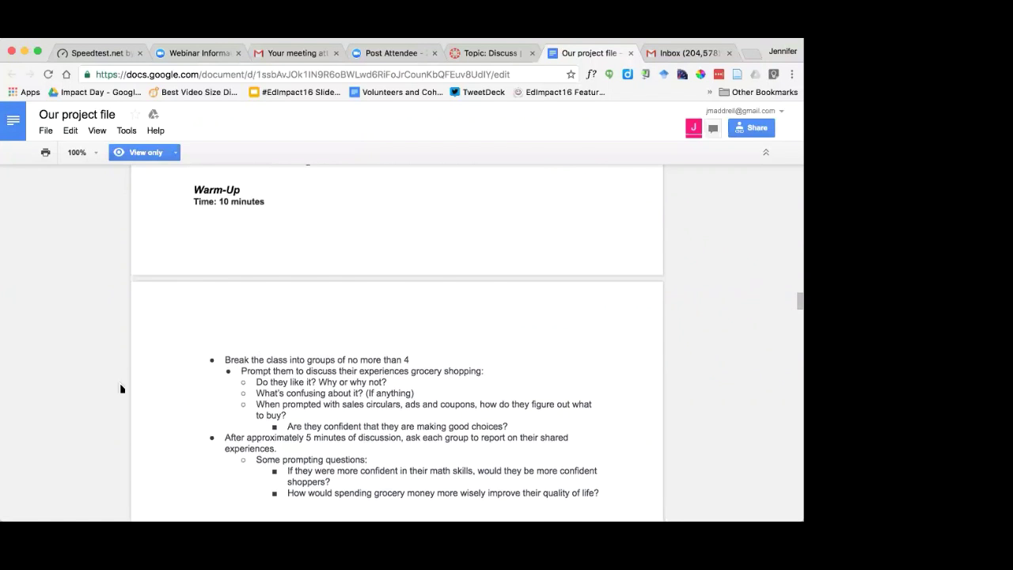
pyautogui.scroll(-2, 121, 388)
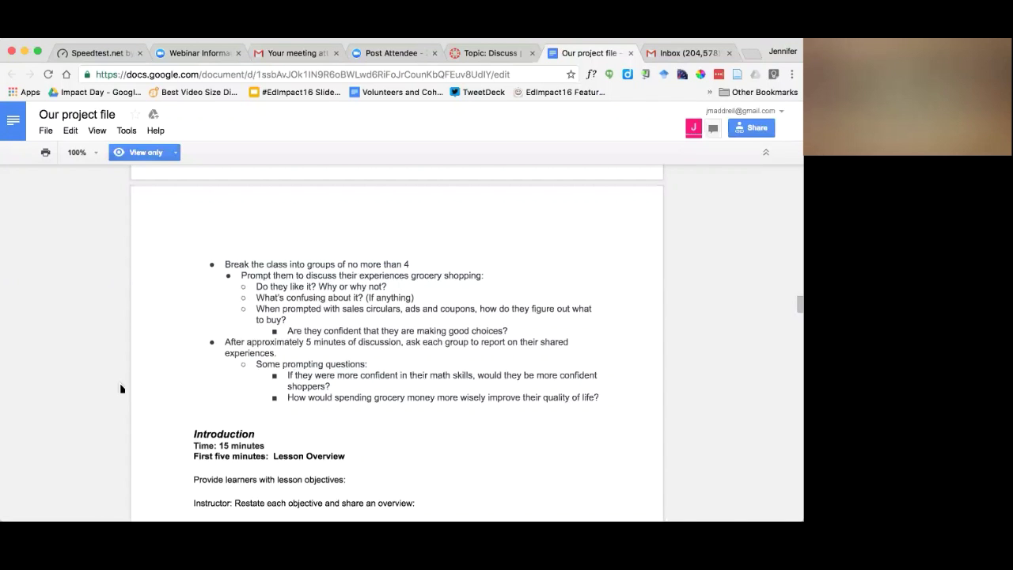
pyautogui.scroll(-2, 121, 388)
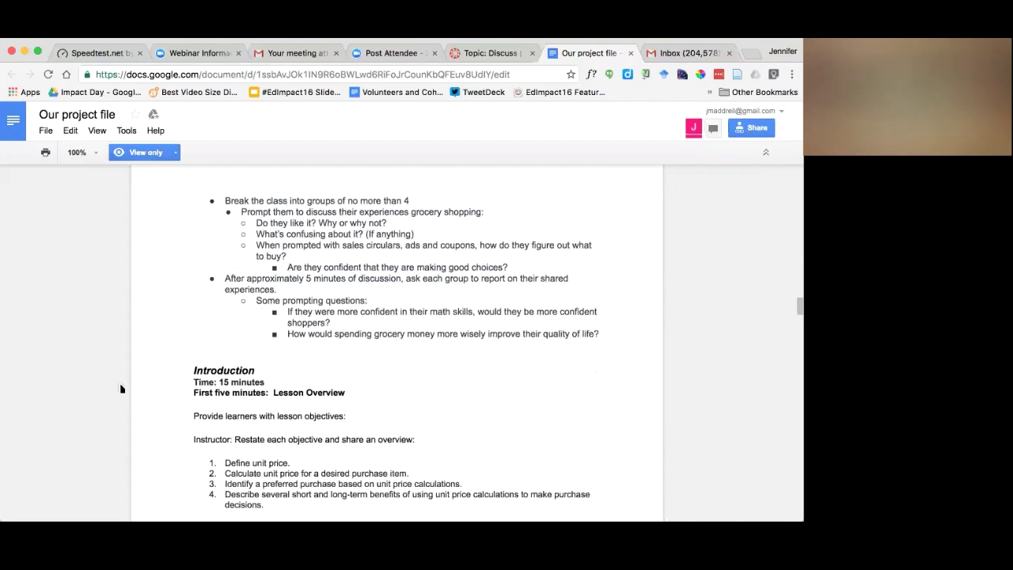
pyautogui.scroll(-1, 121, 388)
pyautogui.scroll(-1, 121, 388)
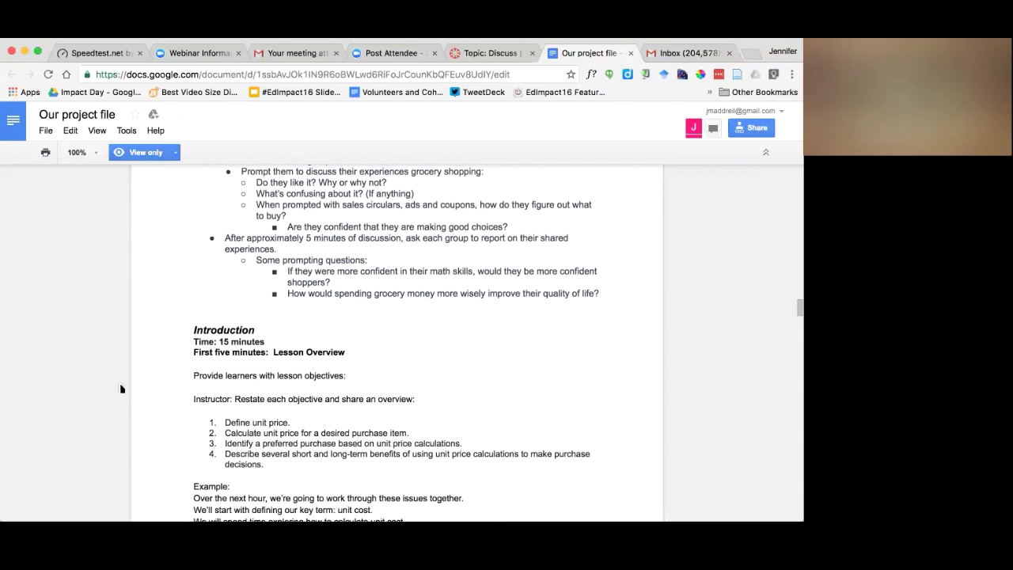
pyautogui.scroll(-1, 121, 388)
pyautogui.scroll(-3, 122, 388)
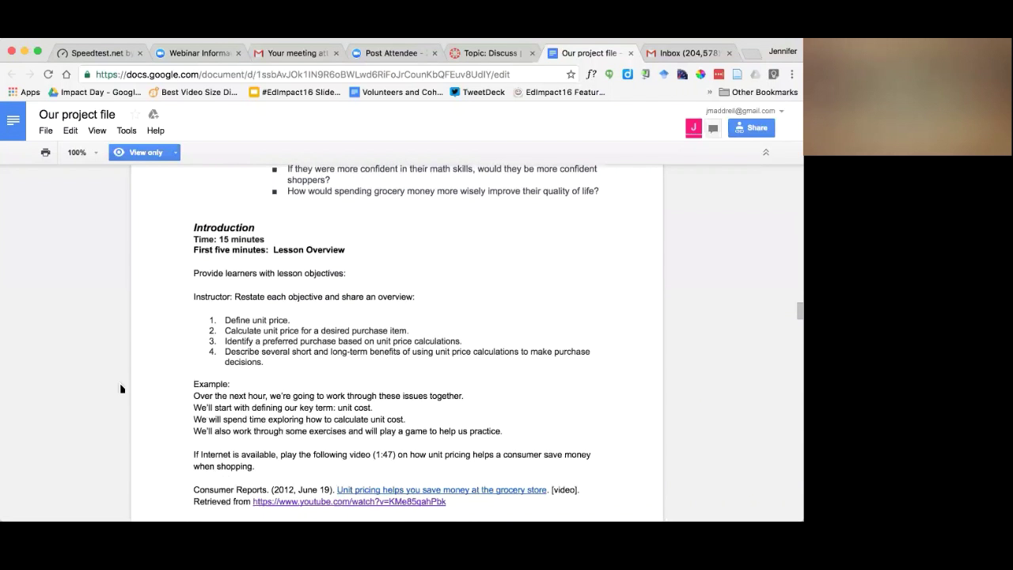
pyautogui.scroll(5, 121, 388)
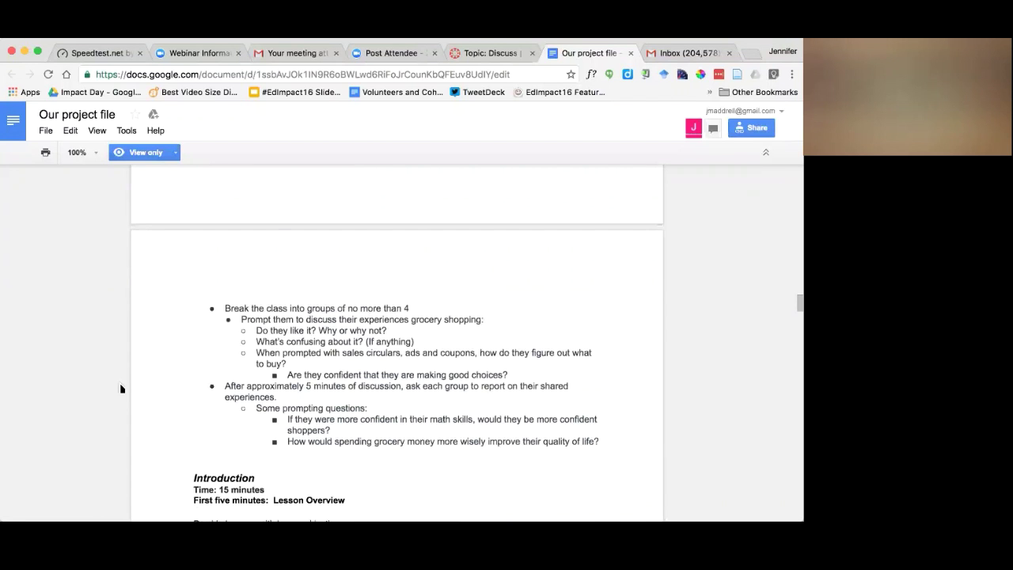
pyautogui.scroll(5, 119, 387)
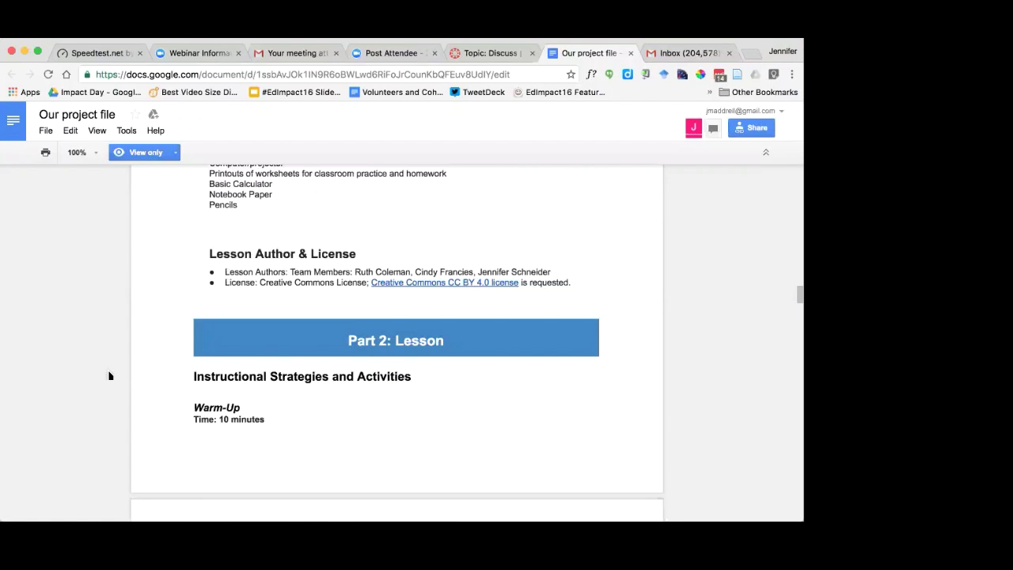
pyautogui.scroll(3, 108, 375)
pyautogui.scroll(3, 108, 376)
pyautogui.scroll(3, 109, 375)
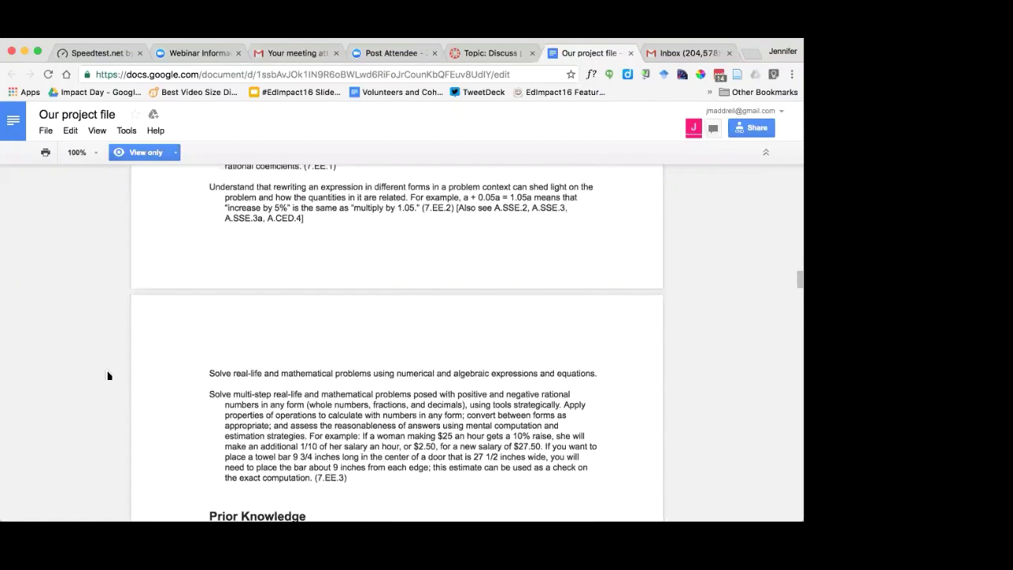
pyautogui.scroll(3, 108, 376)
pyautogui.scroll(3, 108, 375)
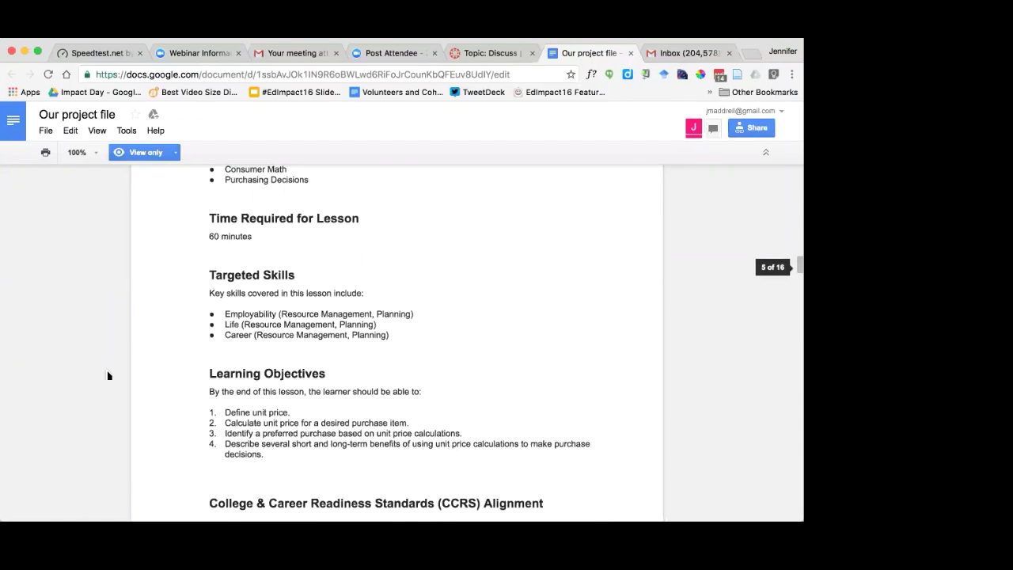
pyautogui.scroll(-1, 109, 351)
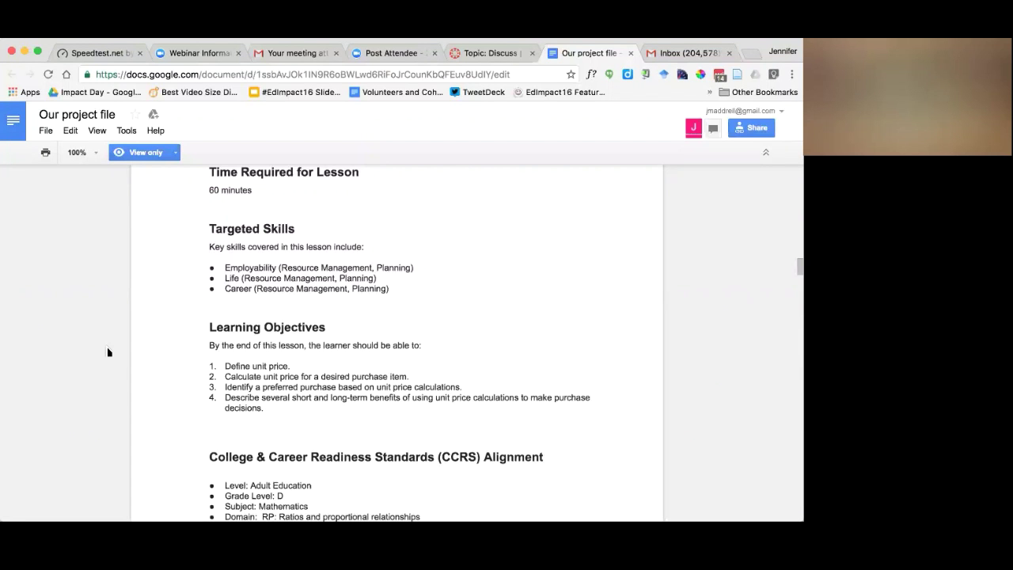
pyautogui.scroll(-1, 108, 351)
pyautogui.scroll(-2, 108, 353)
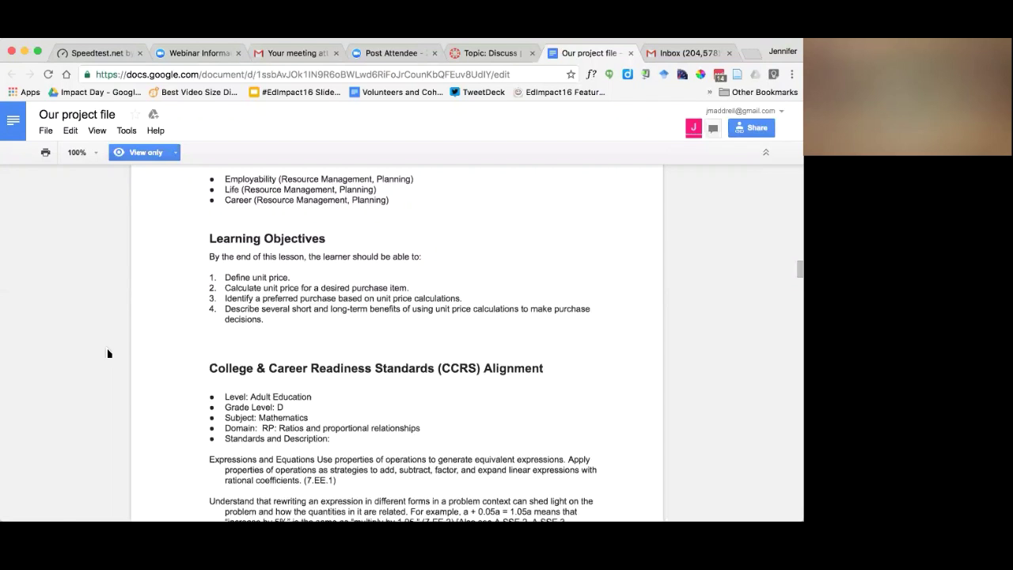
pyautogui.scroll(-5, 108, 354)
pyautogui.scroll(-4, 109, 354)
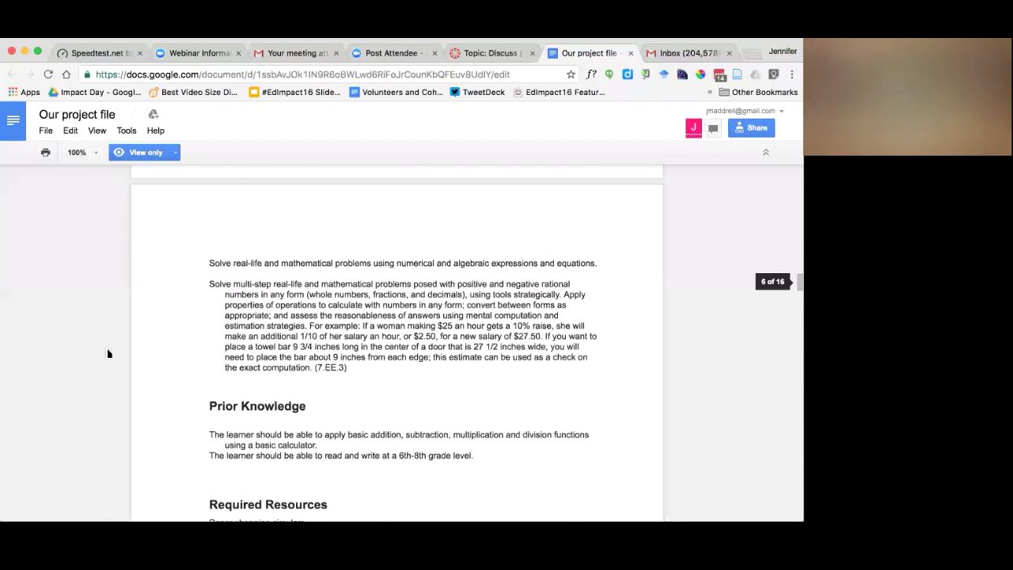
pyautogui.scroll(-2, 108, 353)
pyautogui.scroll(-2, 109, 354)
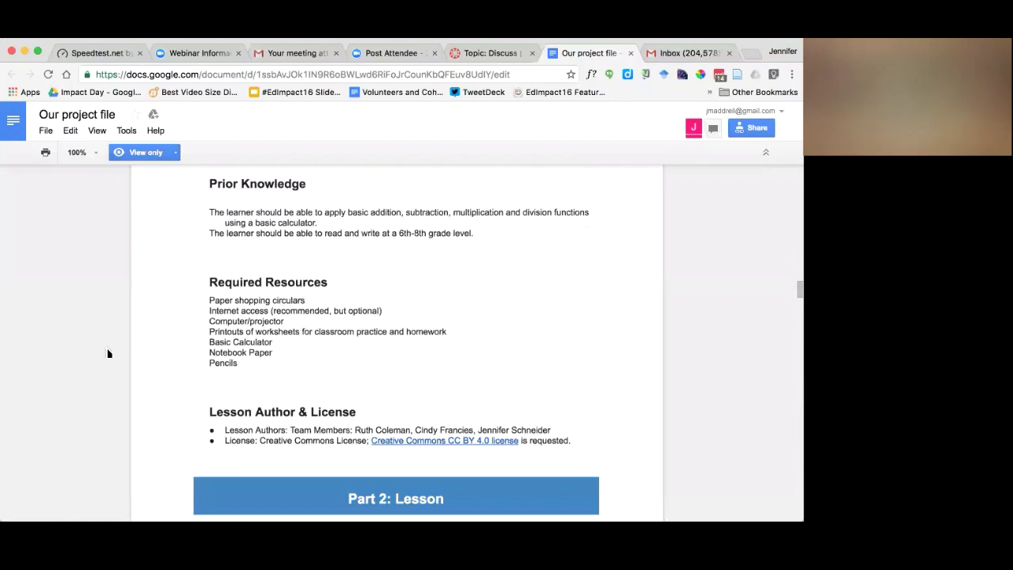
pyautogui.scroll(-3, 108, 354)
pyautogui.scroll(-3, 108, 354)
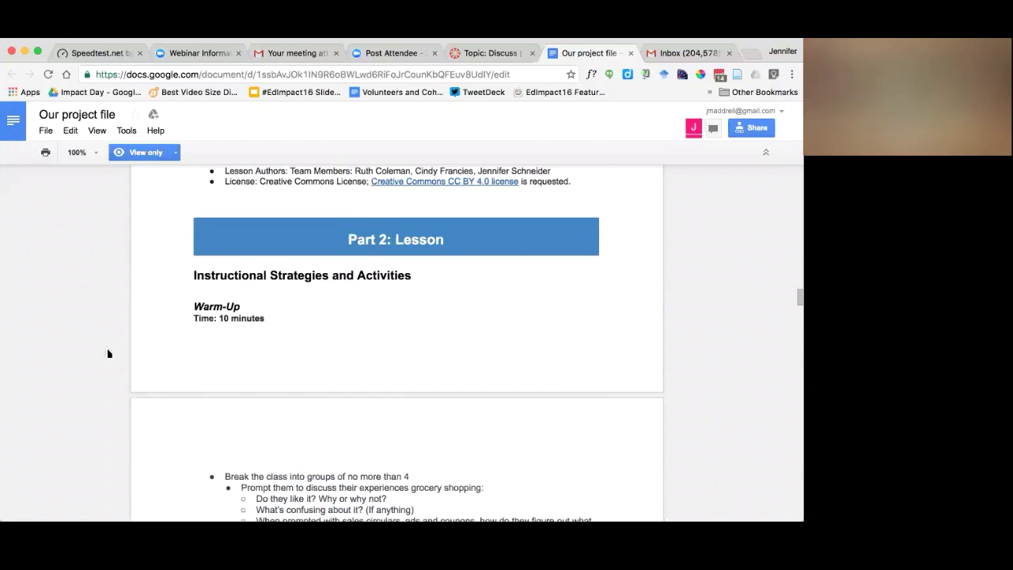
pyautogui.scroll(-4, 108, 354)
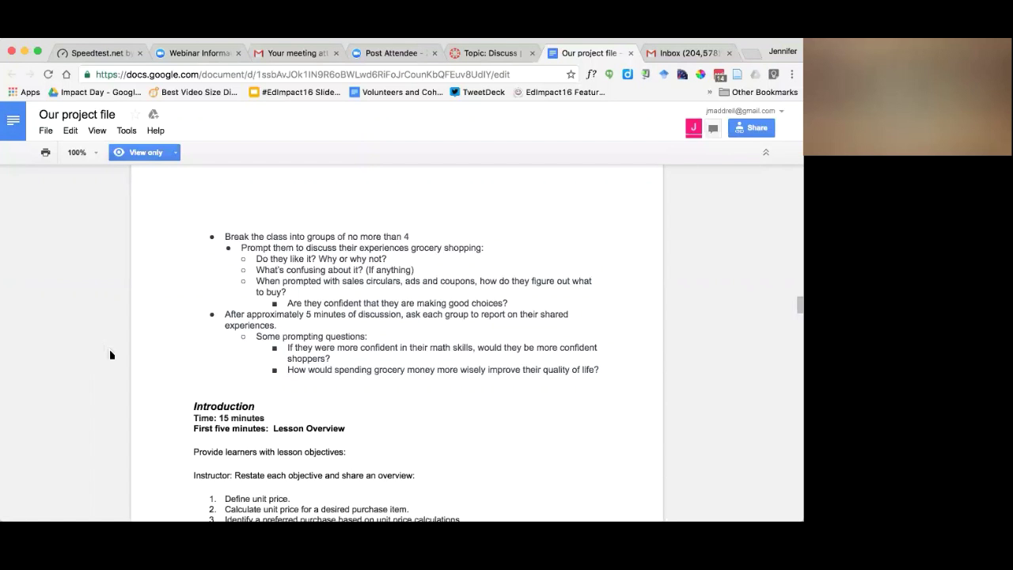
pyautogui.scroll(-1, 111, 354)
pyautogui.scroll(-2, 111, 354)
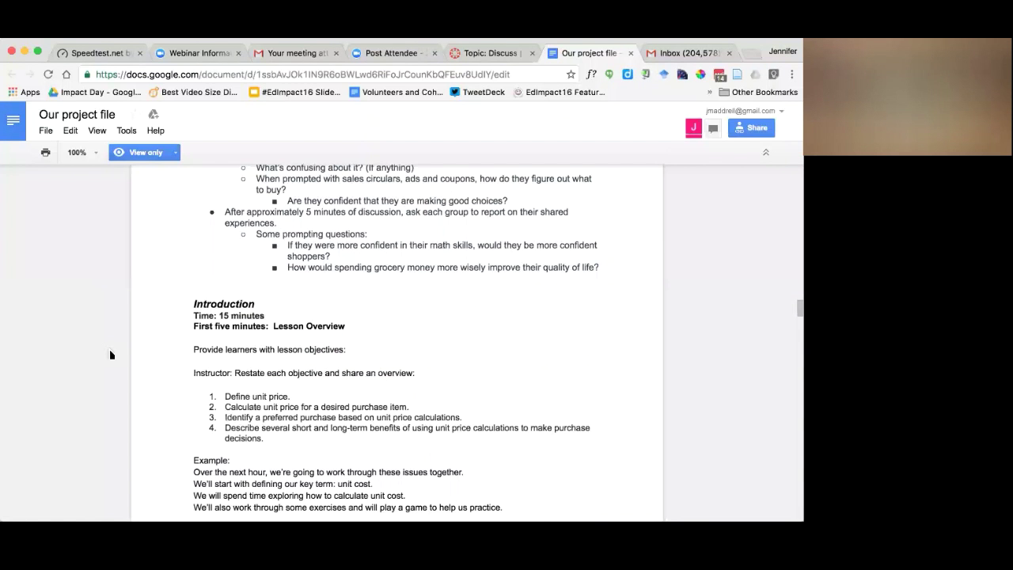
pyautogui.scroll(3, 111, 355)
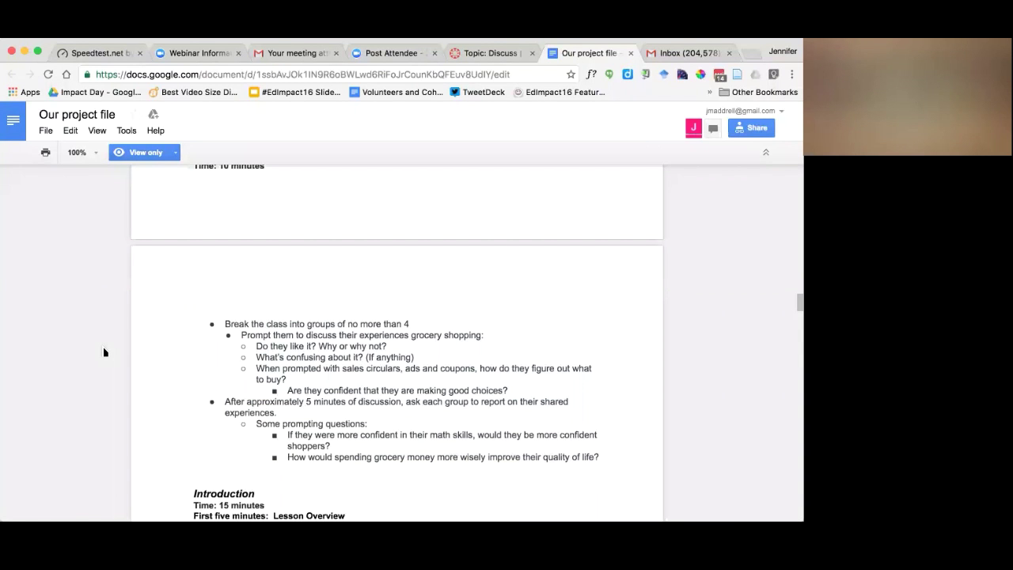
# Step: Read down through the Introduction's lesson objectives to the Consumer Reports video citation
pyautogui.press('Down')
pyautogui.press('Down')
pyautogui.press('Down')
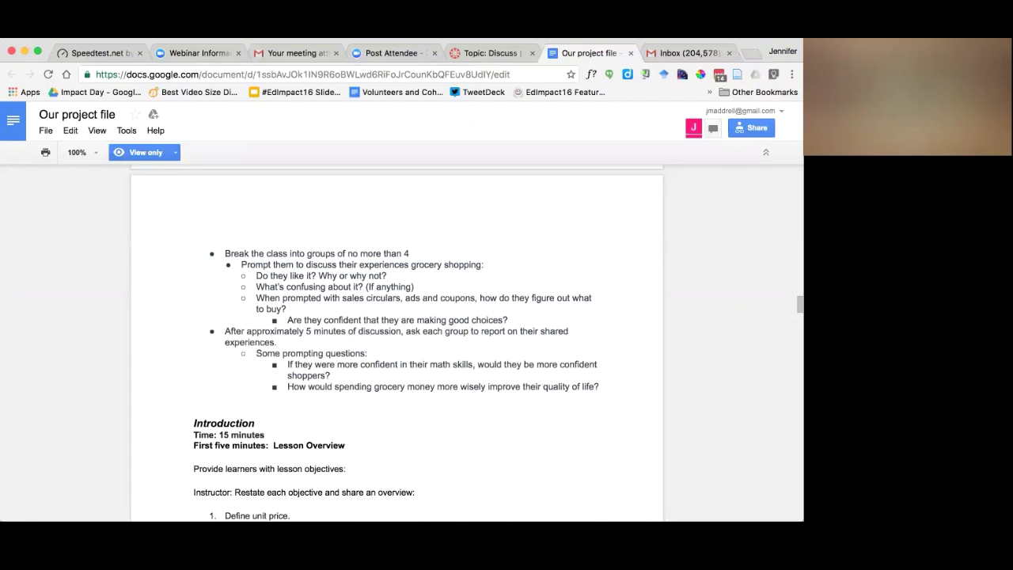
pyautogui.press('Down')
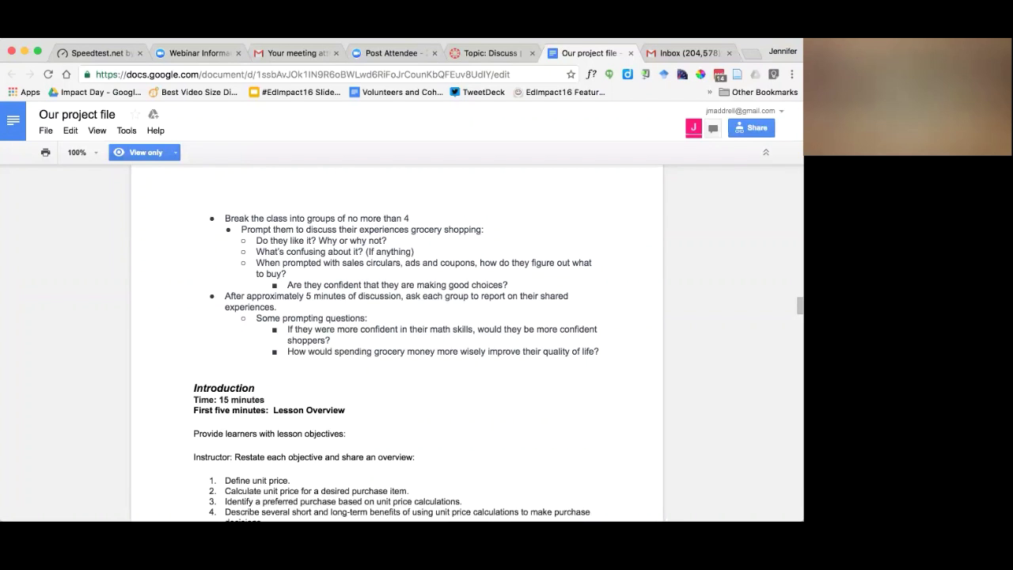
pyautogui.scroll(-2, 396, 340)
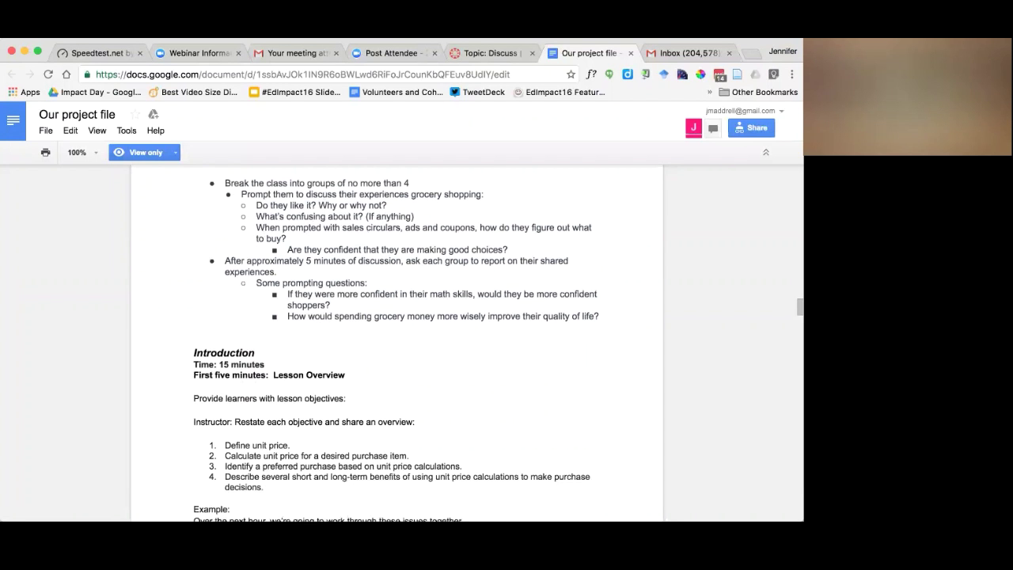
pyautogui.scroll(-5, 396, 340)
pyautogui.scroll(-2, 396, 340)
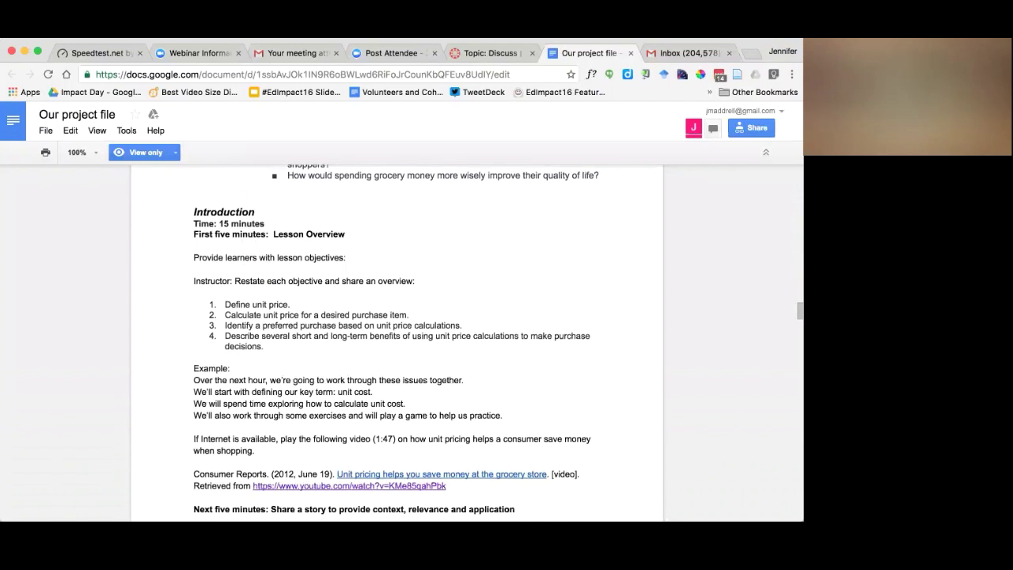
pyautogui.scroll(-1, 395, 340)
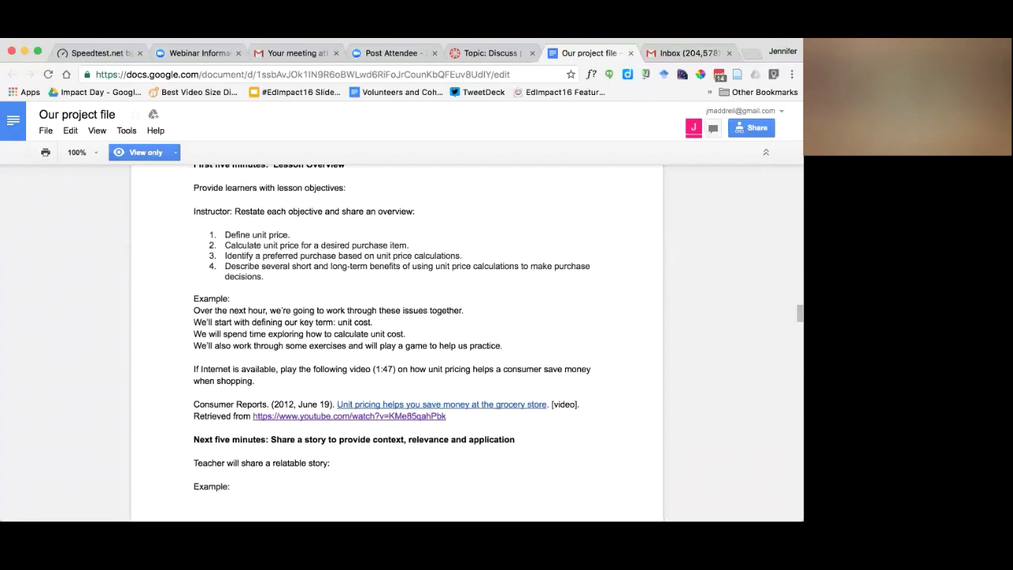
pyautogui.scroll(-2, 396, 340)
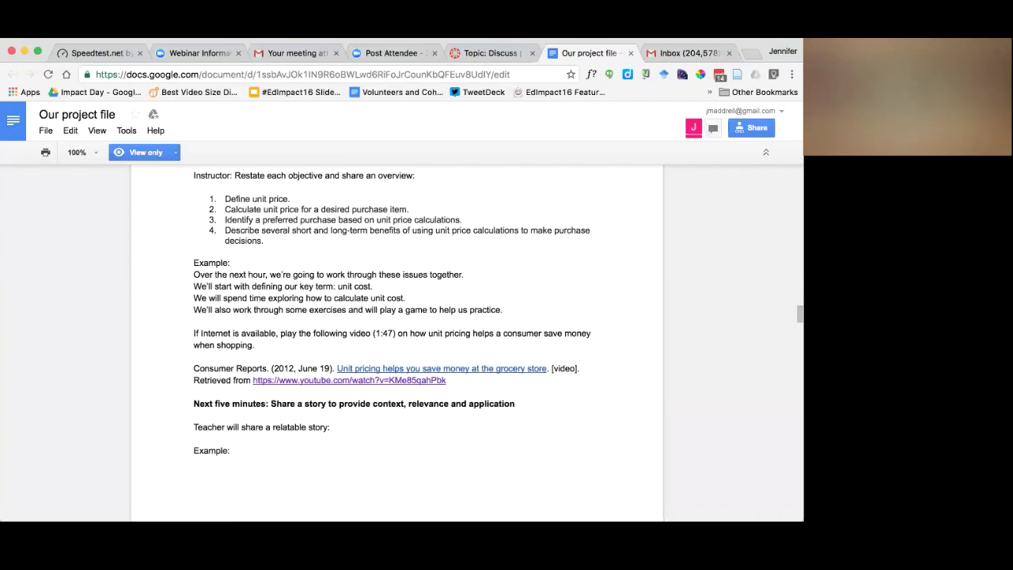
pyautogui.scroll(-2, 396, 340)
pyautogui.scroll(-2, 396, 340)
pyautogui.scroll(-1, 395, 340)
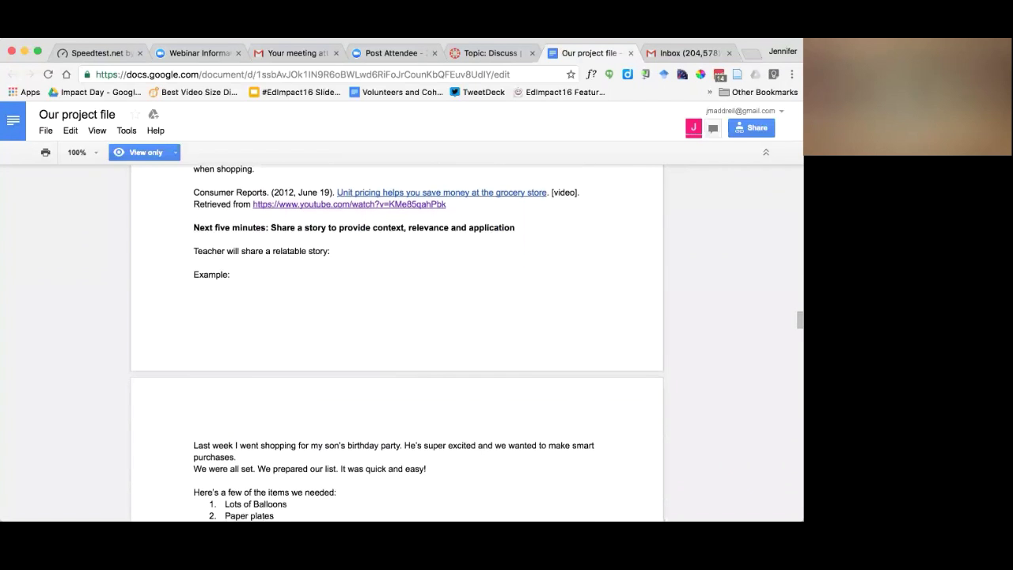
pyautogui.scroll(-2, 396, 341)
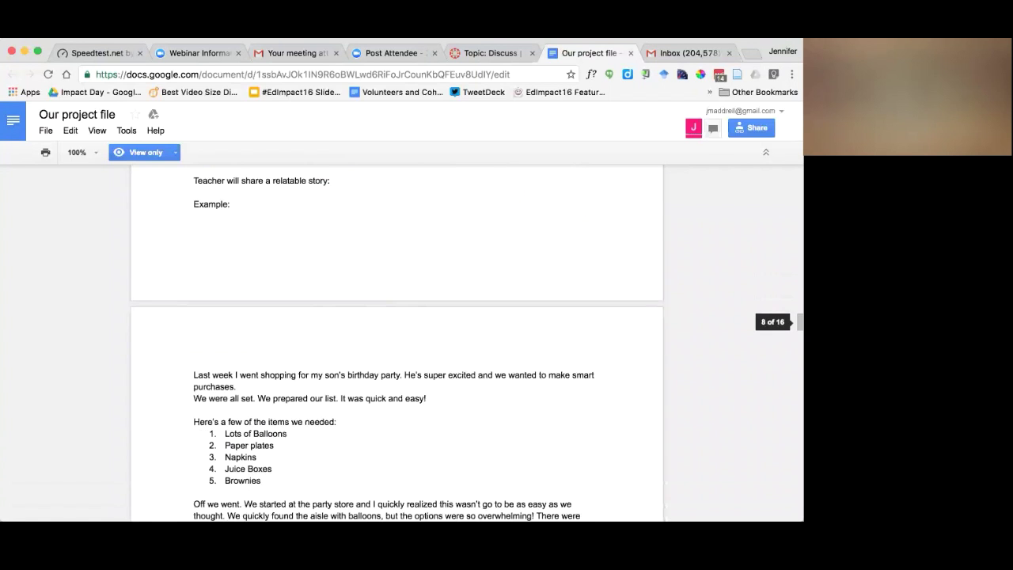
pyautogui.scroll(-1, 396, 341)
pyautogui.scroll(-1, 396, 341)
pyautogui.scroll(-1, 396, 340)
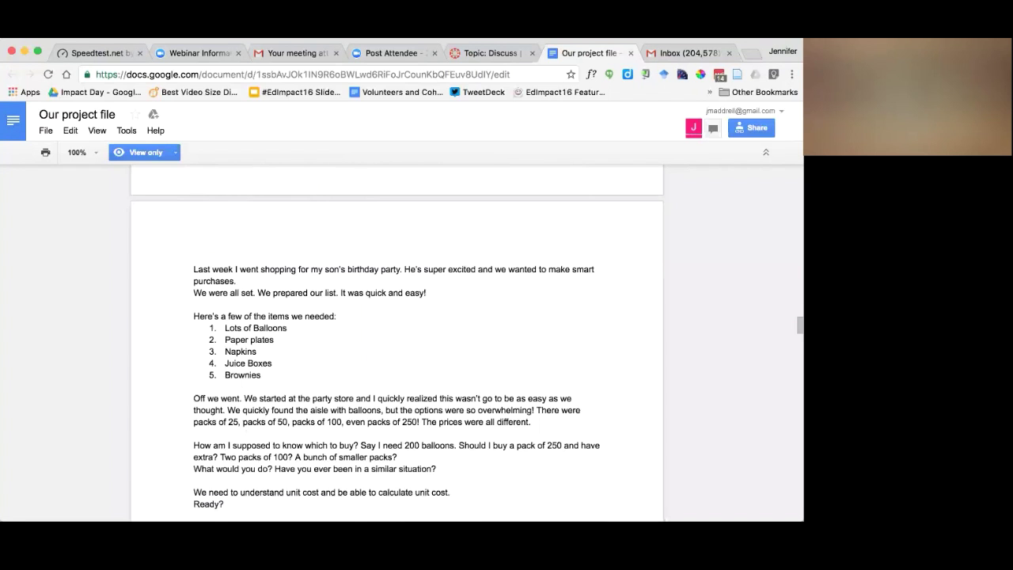
pyautogui.scroll(-1, 396, 341)
pyautogui.scroll(-1, 395, 340)
pyautogui.scroll(-1, 396, 340)
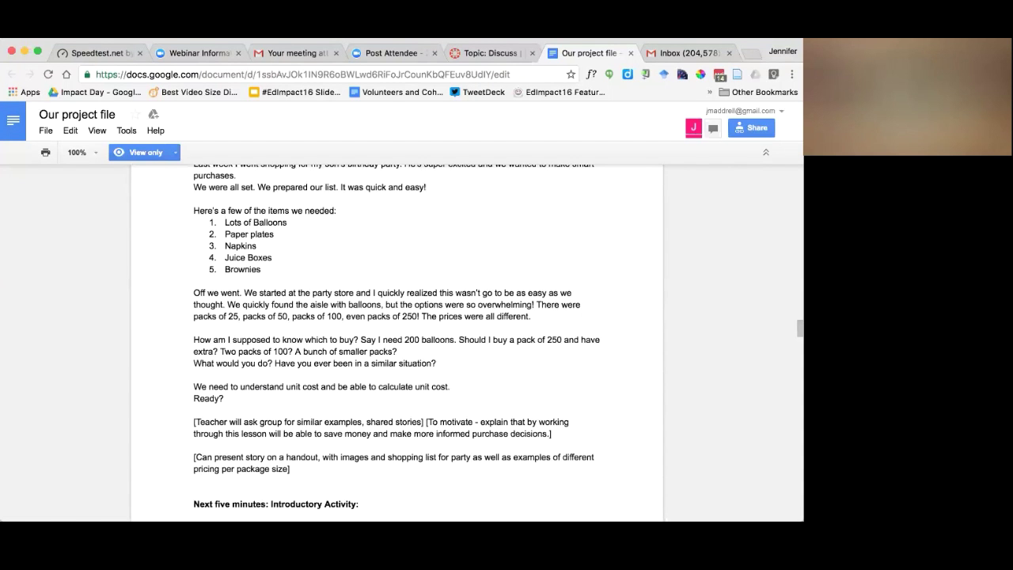
pyautogui.scroll(-2, 396, 340)
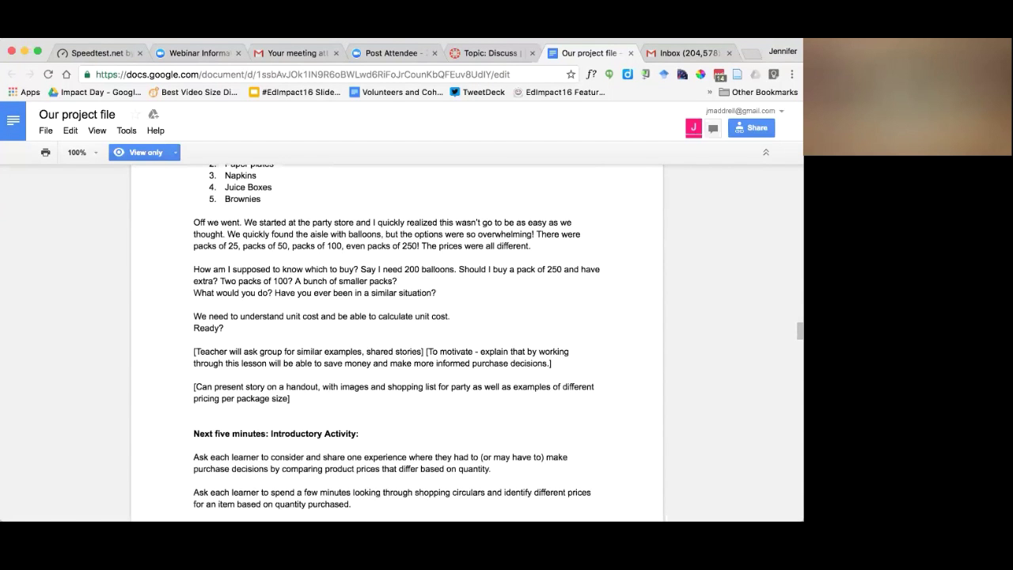
pyautogui.scroll(-1, 396, 340)
pyautogui.scroll(-2, 396, 340)
pyautogui.scroll(-2, 396, 340)
pyautogui.scroll(-1, 395, 340)
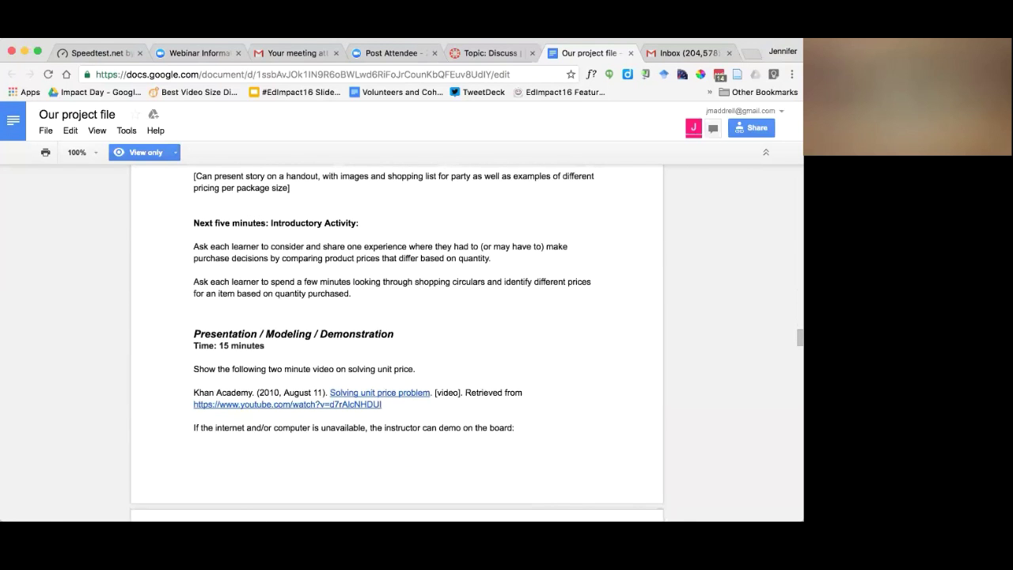
pyautogui.scroll(-1, 396, 341)
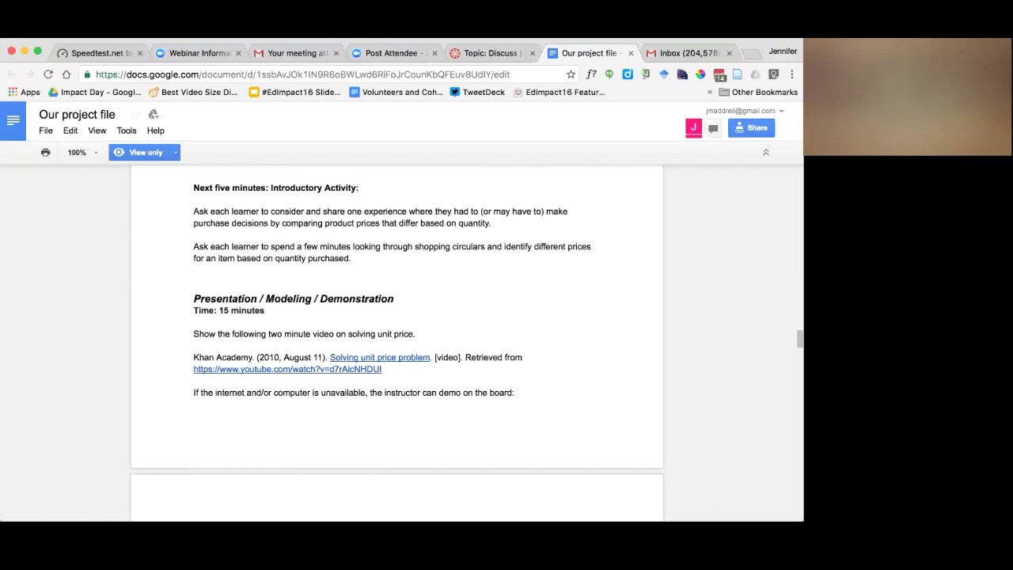
pyautogui.scroll(-1, 395, 340)
pyautogui.scroll(-1, 395, 341)
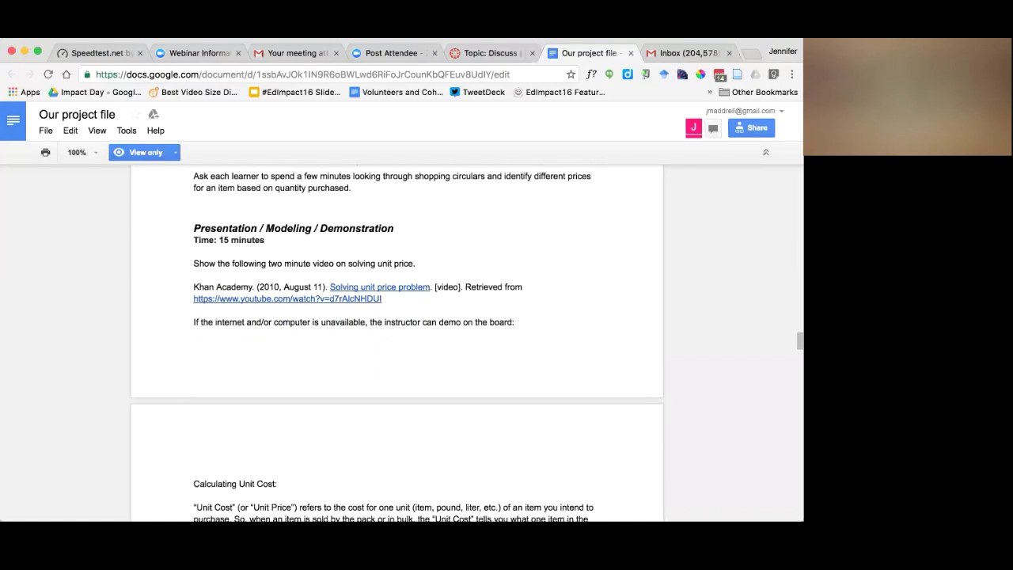
pyautogui.scroll(-1, 396, 340)
pyautogui.scroll(-3, 396, 340)
pyautogui.scroll(-2, 396, 340)
pyautogui.scroll(-1, 396, 341)
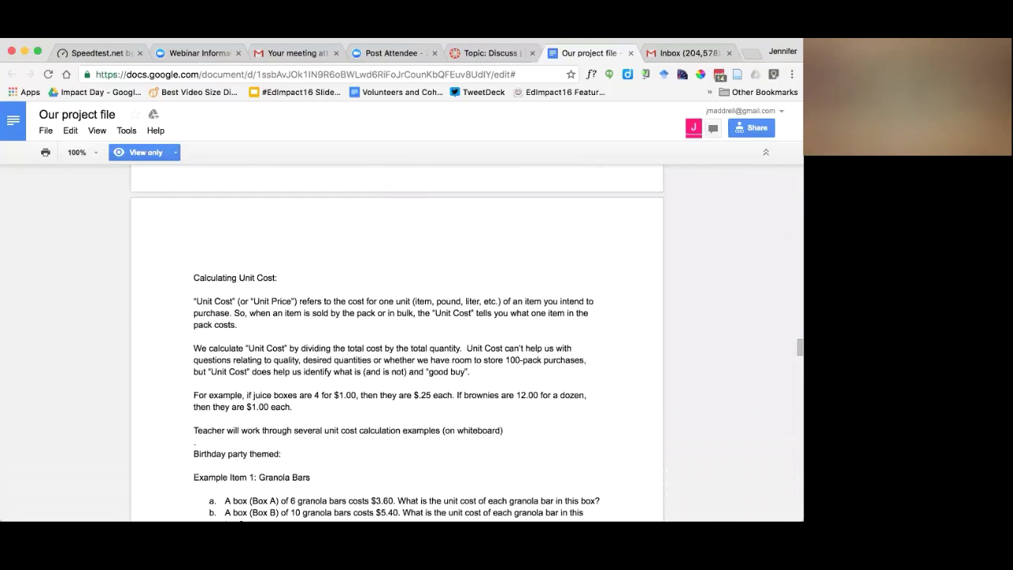
pyautogui.scroll(-1, 396, 340)
pyautogui.scroll(-1, 396, 340)
pyautogui.scroll(-1, 396, 340)
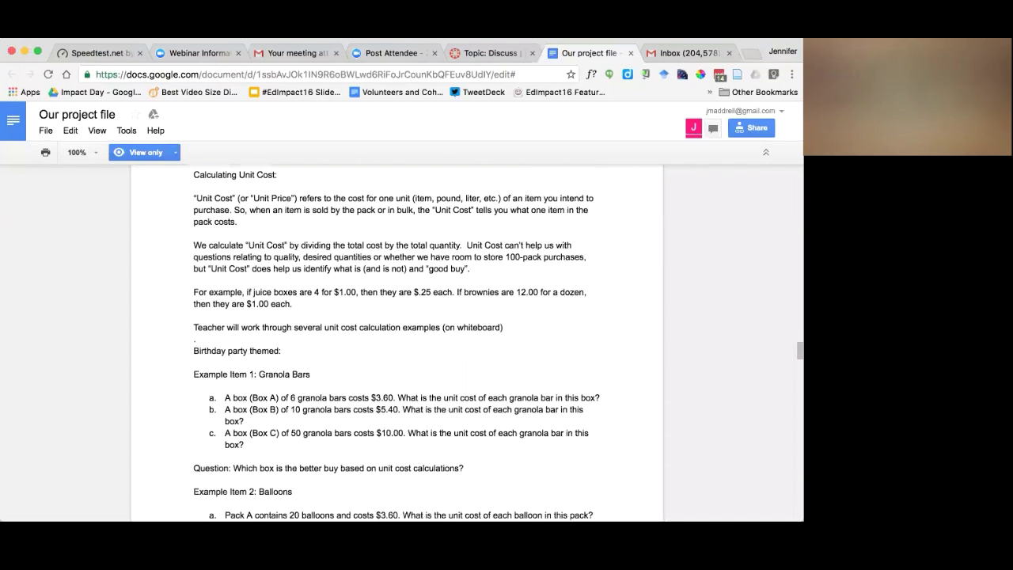
pyautogui.scroll(-1, 396, 340)
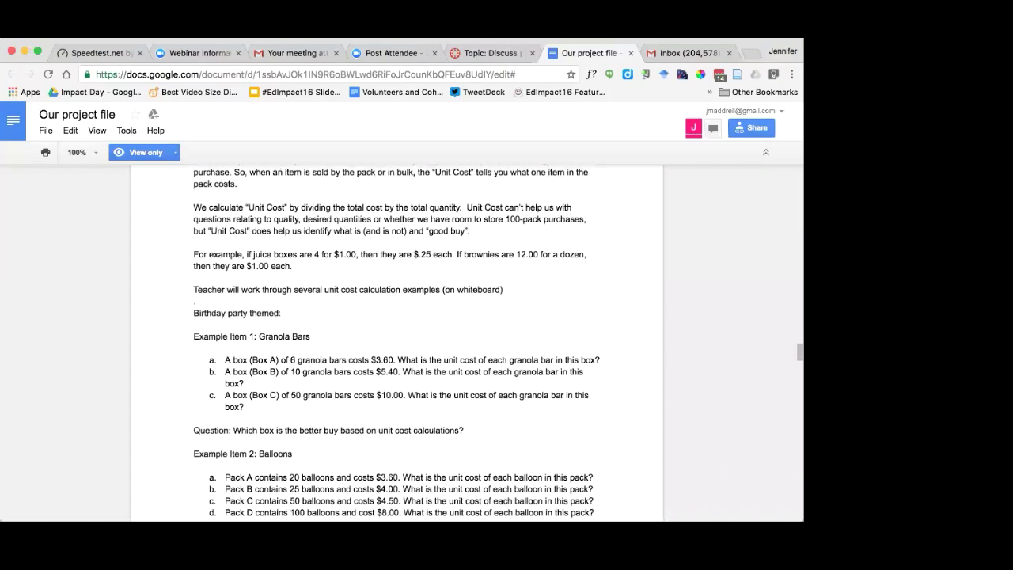
pyautogui.scroll(-3, 396, 341)
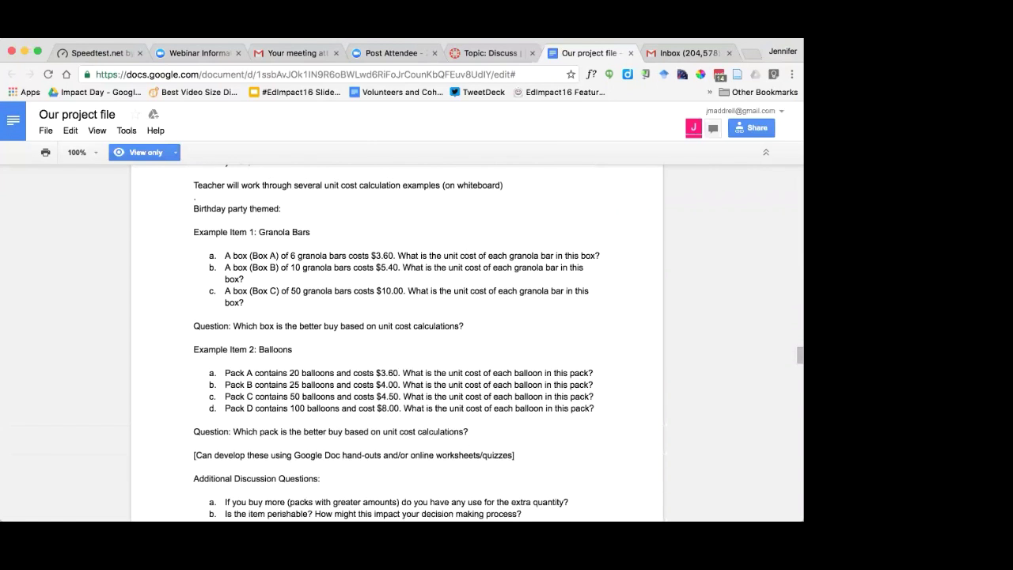
pyautogui.scroll(-1, 395, 341)
pyautogui.scroll(-2, 396, 340)
pyautogui.scroll(-1, 396, 340)
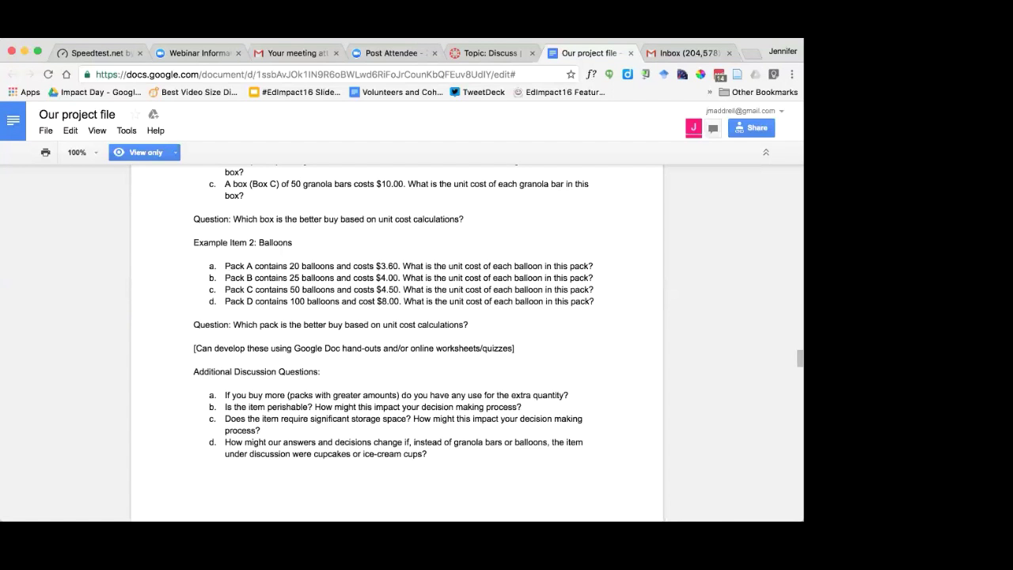
pyautogui.scroll(-1, 396, 340)
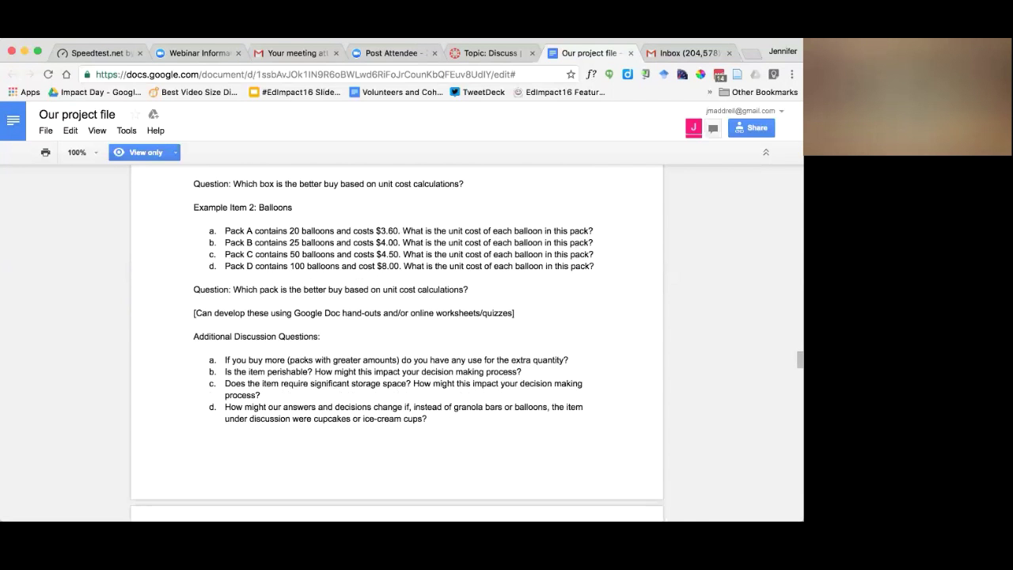
pyautogui.scroll(-1, 396, 340)
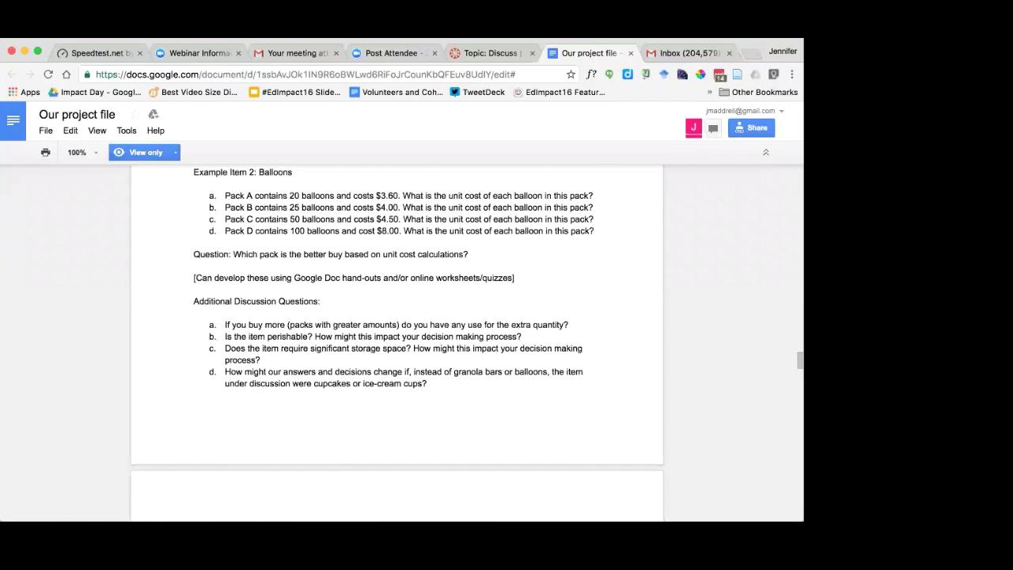
pyautogui.scroll(-5, 396, 341)
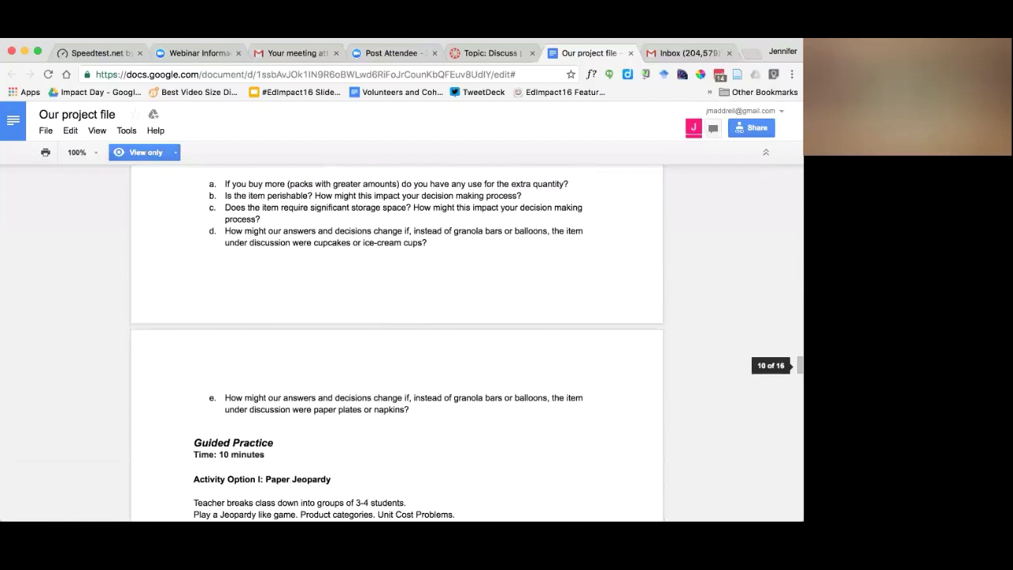
pyautogui.scroll(1, 395, 340)
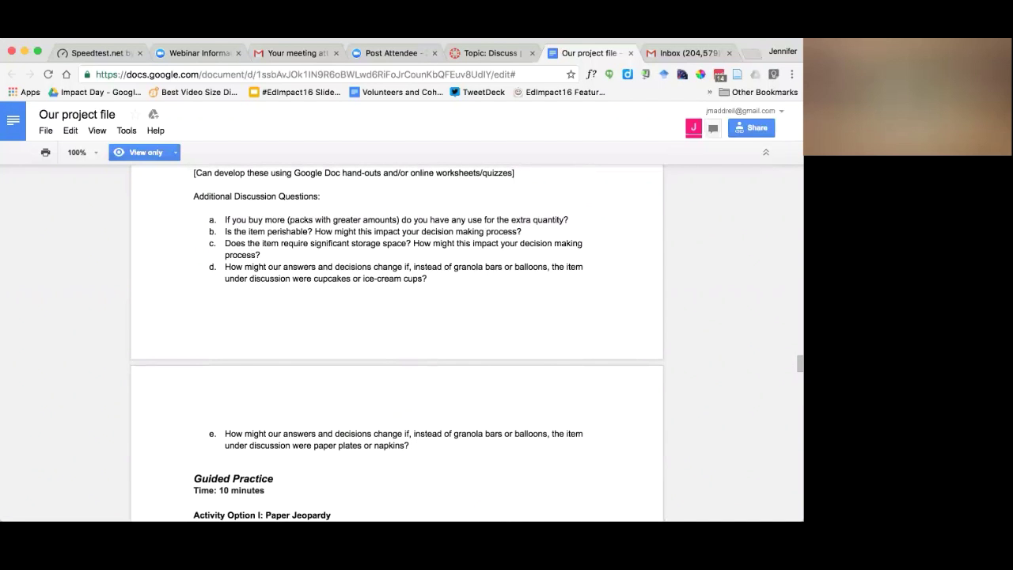
pyautogui.scroll(-2, 396, 341)
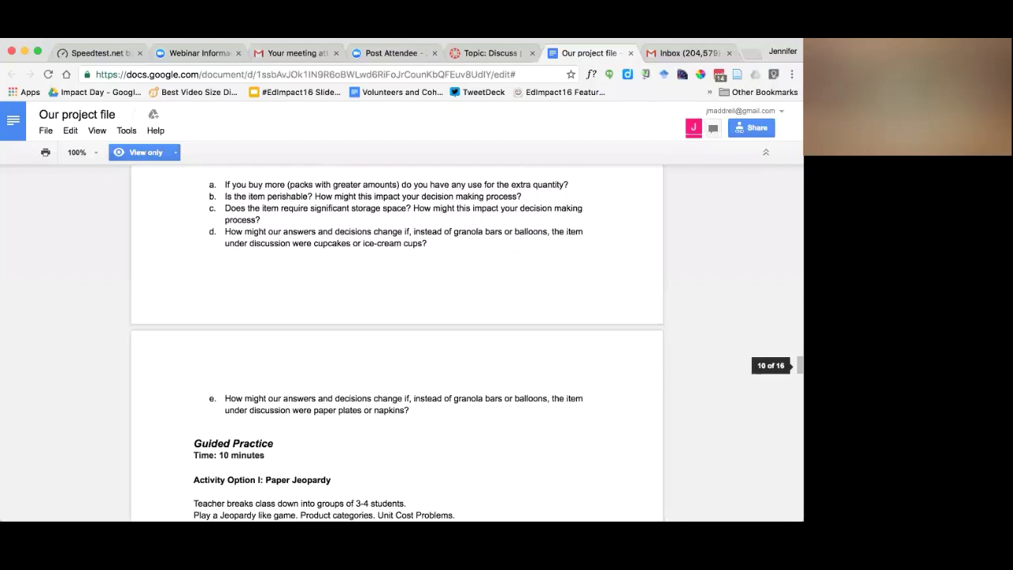
pyautogui.scroll(-1, 396, 340)
pyautogui.scroll(-1, 396, 340)
pyautogui.scroll(-1, 396, 340)
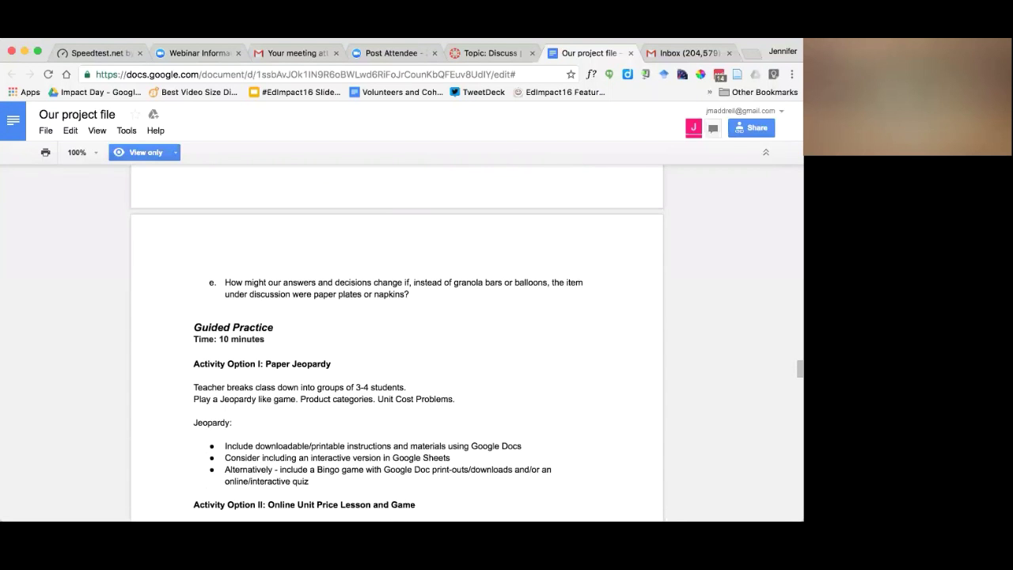
pyautogui.scroll(-1, 396, 340)
pyautogui.scroll(-1, 396, 341)
pyautogui.scroll(-1, 396, 341)
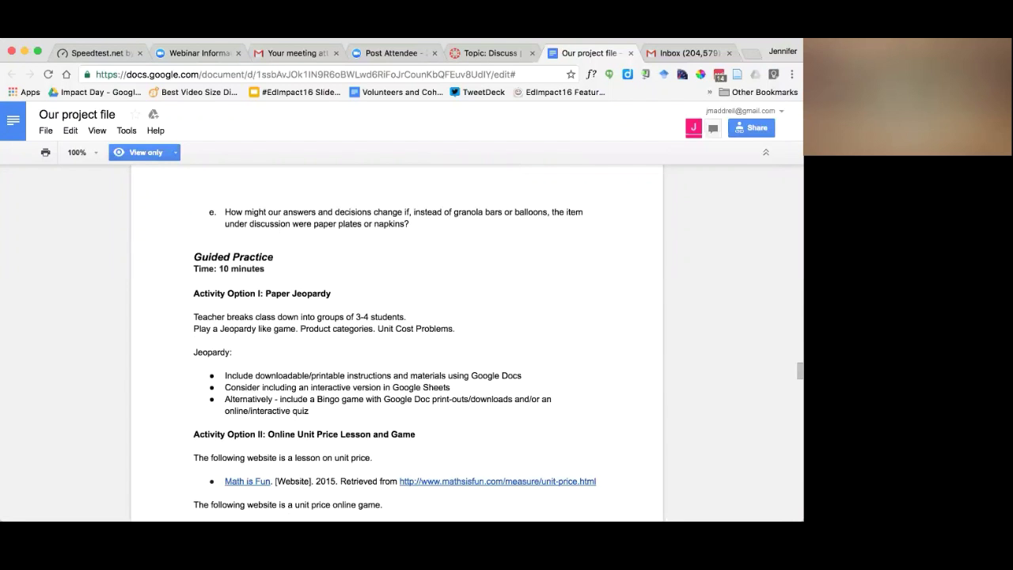
pyautogui.scroll(-1, 396, 341)
pyautogui.scroll(-1, 396, 340)
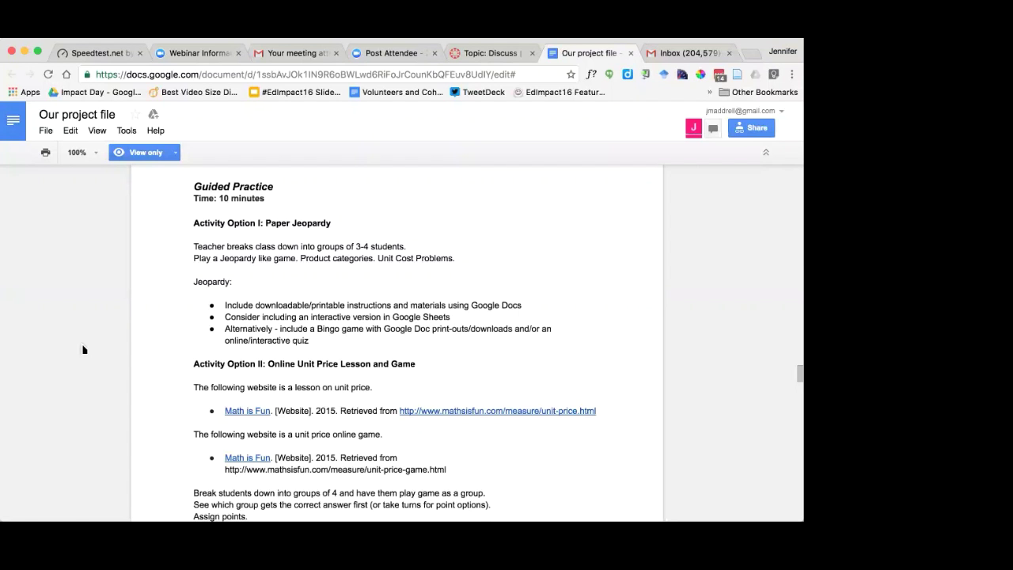
pyautogui.scroll(-1, 95, 400)
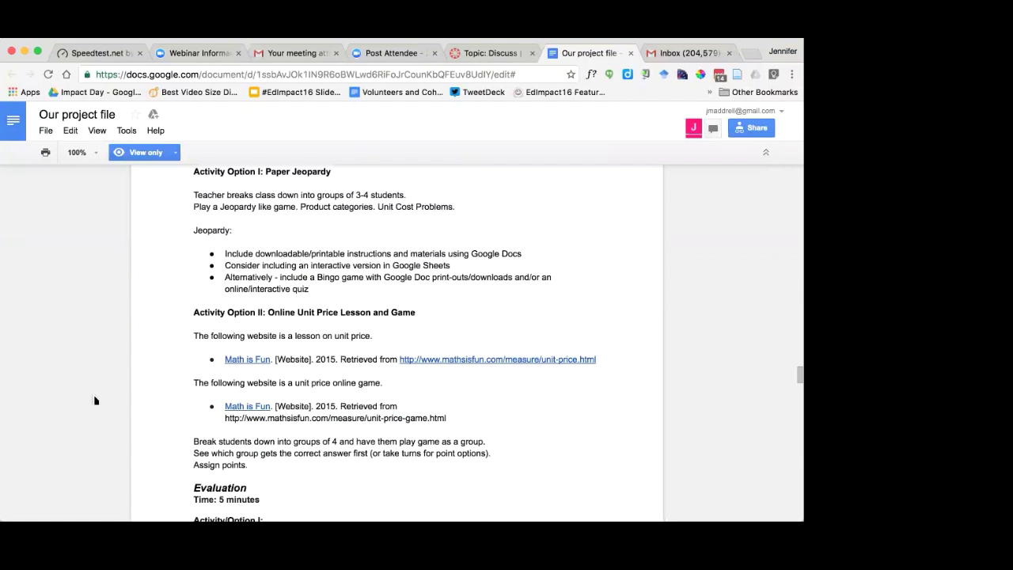
pyautogui.scroll(-1, 95, 400)
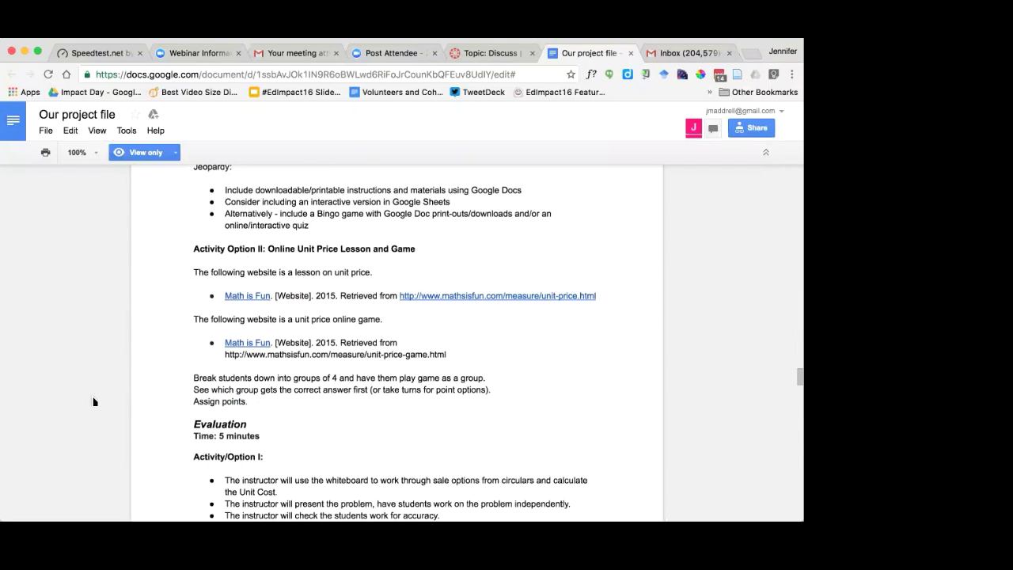
pyautogui.scroll(-1, 94, 402)
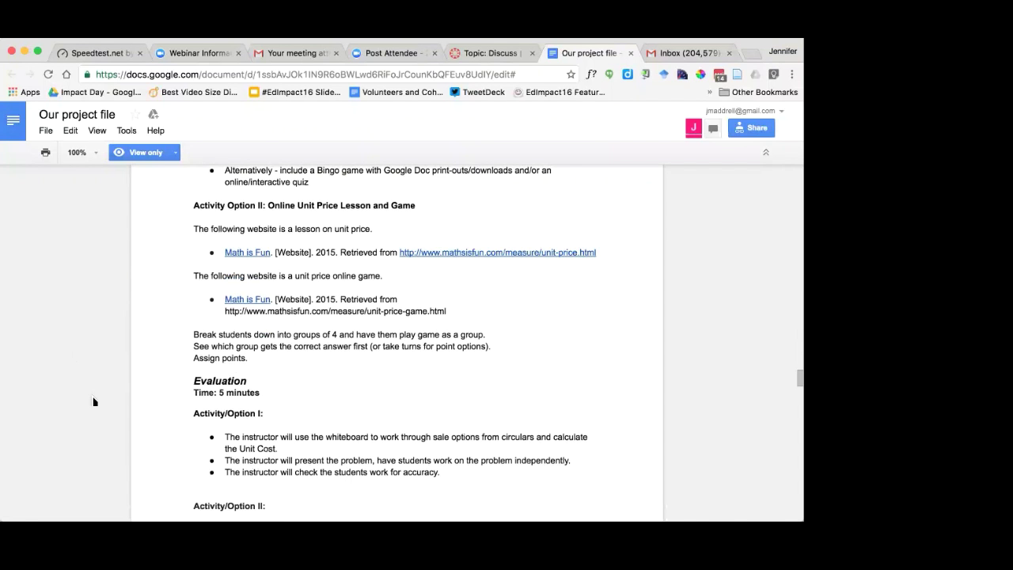
pyautogui.scroll(-3, 93, 402)
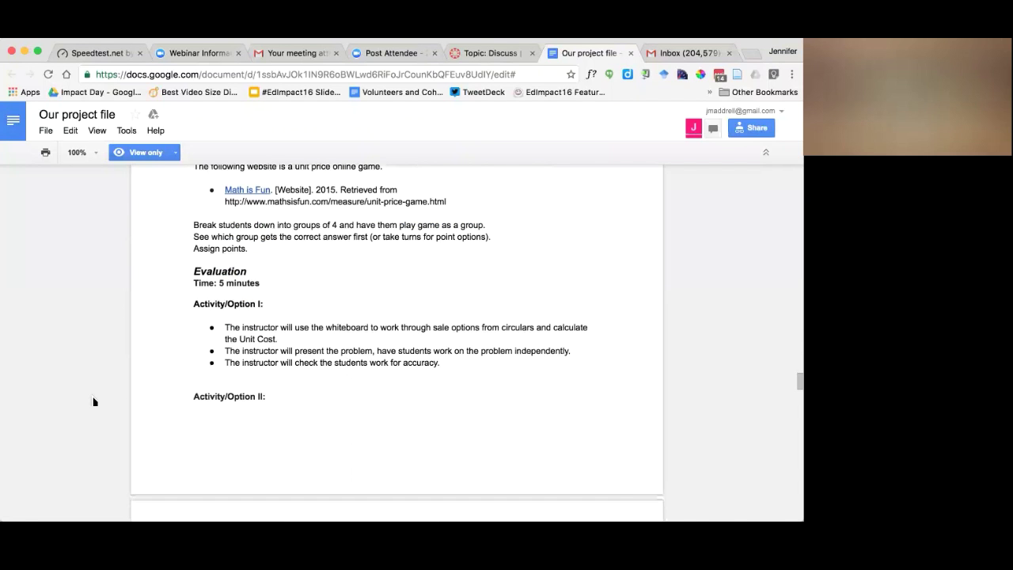
pyautogui.scroll(-3, 93, 402)
pyautogui.scroll(-3, 93, 402)
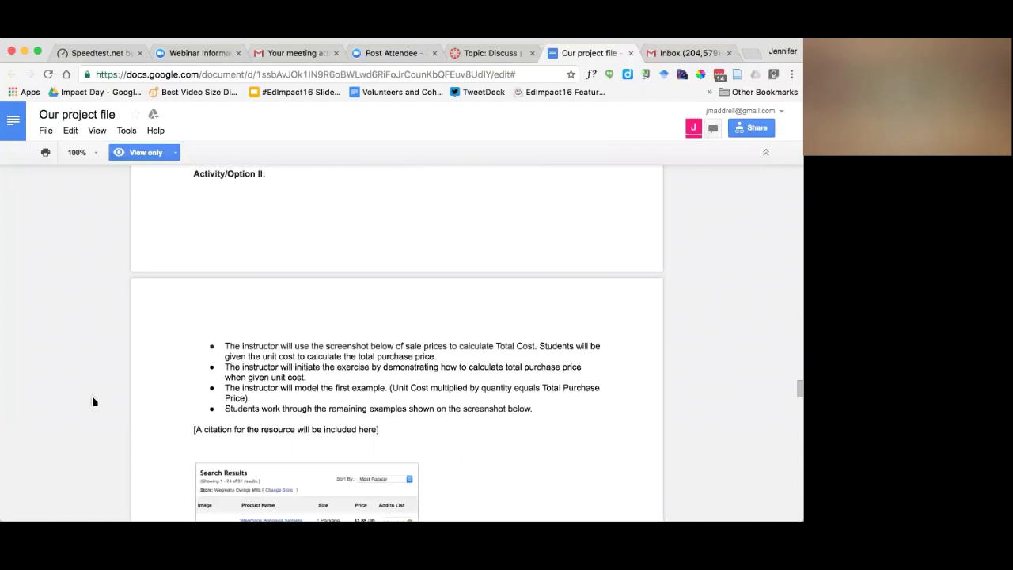
pyautogui.scroll(-3, 94, 402)
pyautogui.scroll(-6, 93, 402)
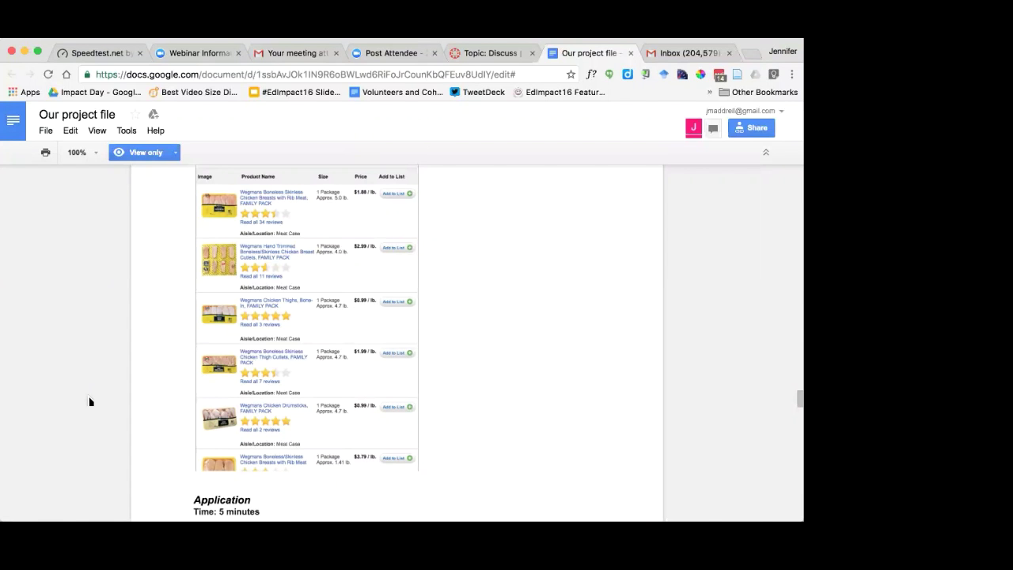
pyautogui.scroll(-10, 89, 381)
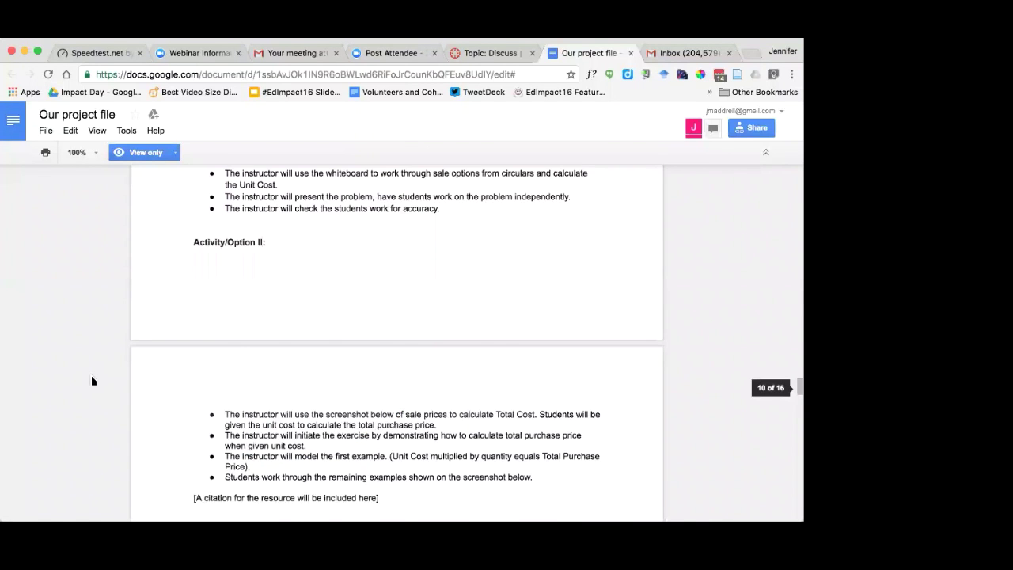
pyautogui.scroll(-10, 87, 383)
pyautogui.scroll(-5, 85, 385)
pyautogui.scroll(10, 84, 384)
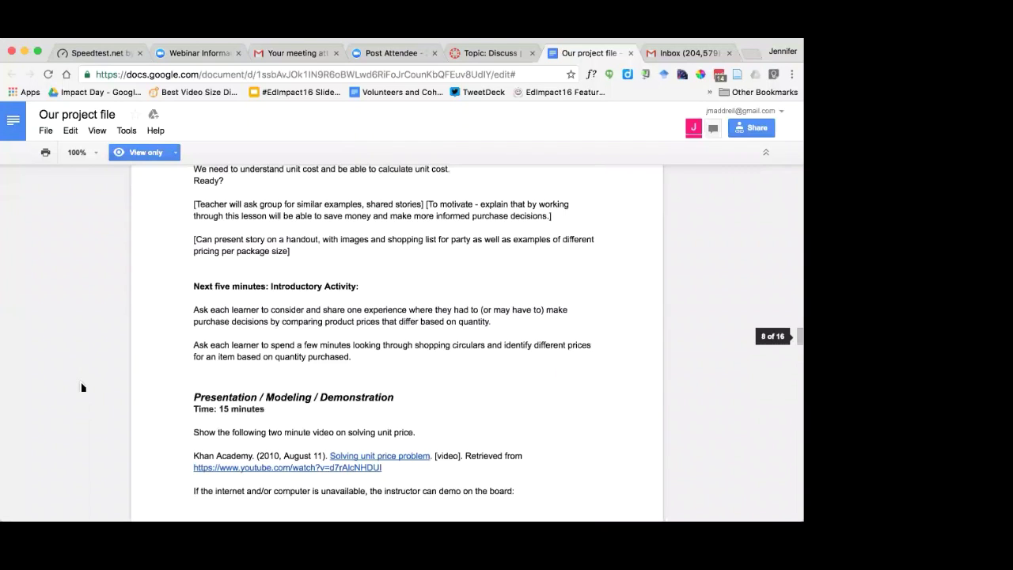
pyautogui.scroll(-5, 82, 387)
pyautogui.scroll(1, 83, 387)
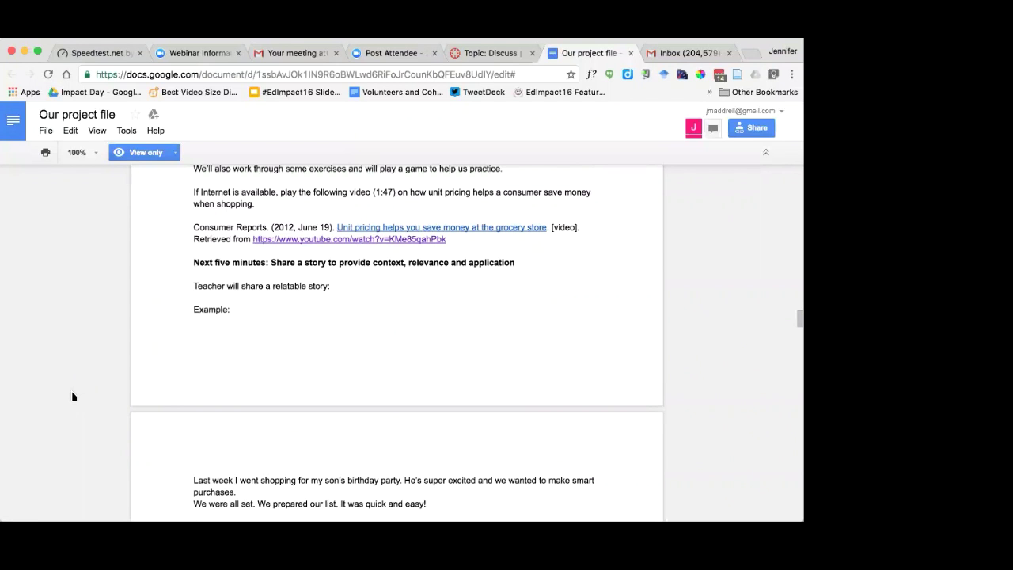
pyautogui.scroll(-3, 72, 396)
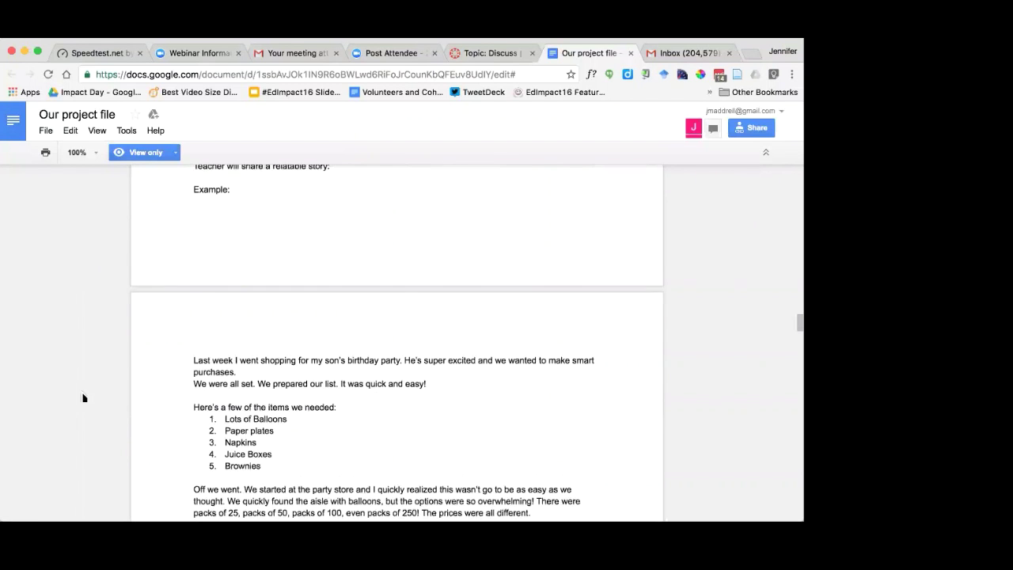
pyautogui.scroll(-3, 80, 396)
pyautogui.scroll(-3, 63, 393)
pyautogui.scroll(-4, 57, 392)
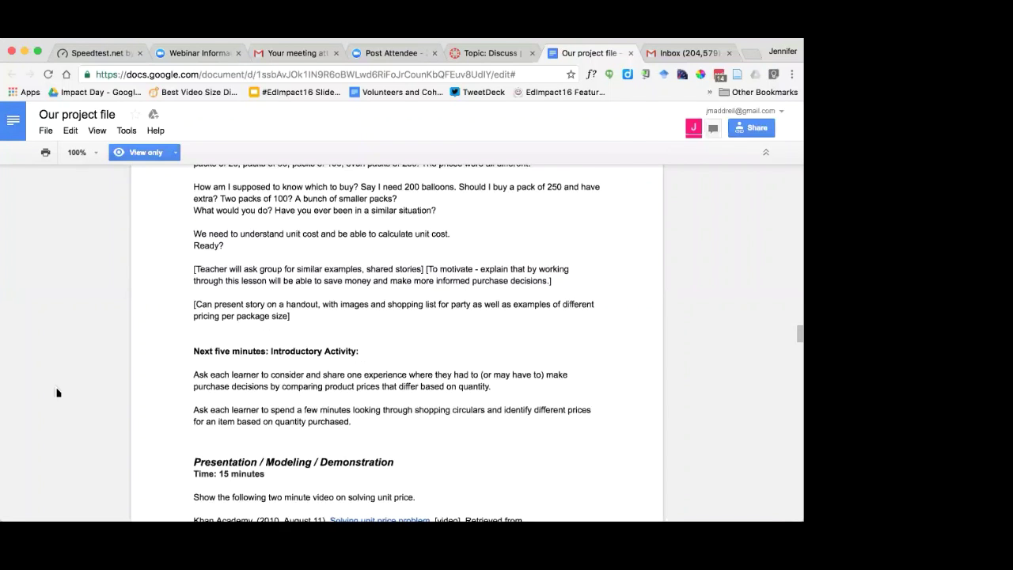
pyautogui.scroll(-2, 57, 392)
pyautogui.scroll(-3, 48, 404)
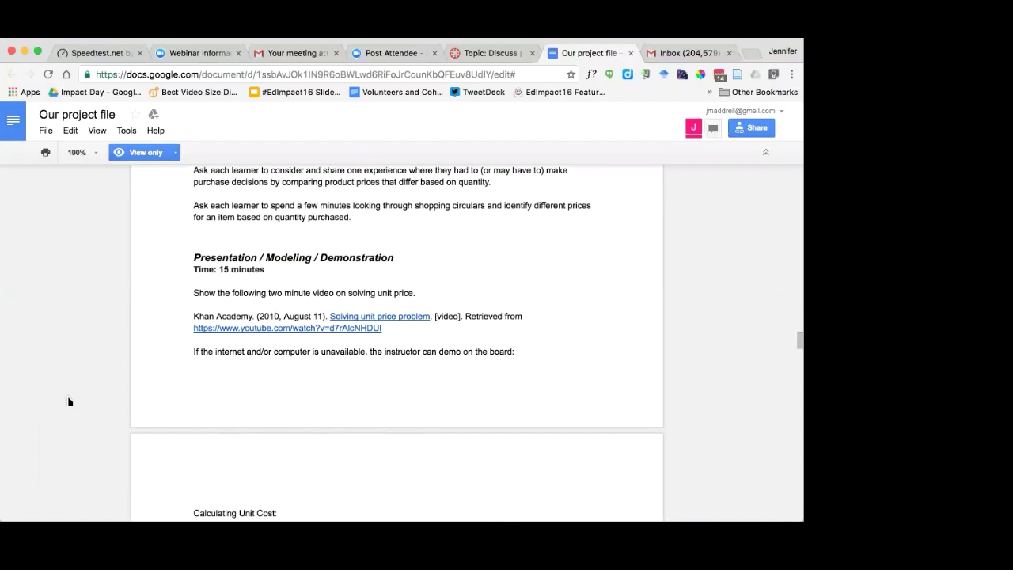
pyautogui.scroll(-1, 69, 402)
pyautogui.scroll(-1, 79, 406)
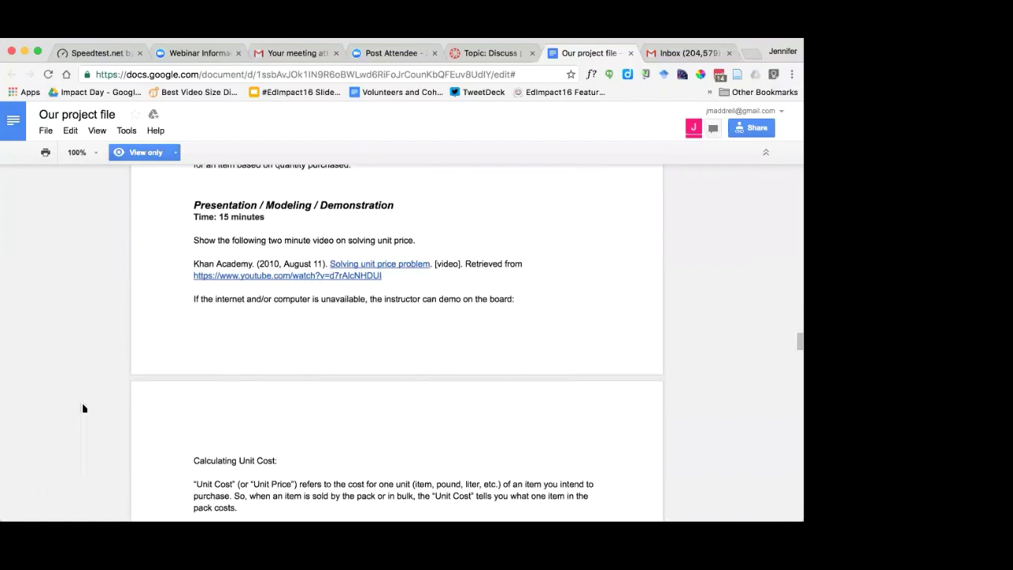
pyautogui.scroll(-3, 83, 407)
pyautogui.scroll(-2, 83, 408)
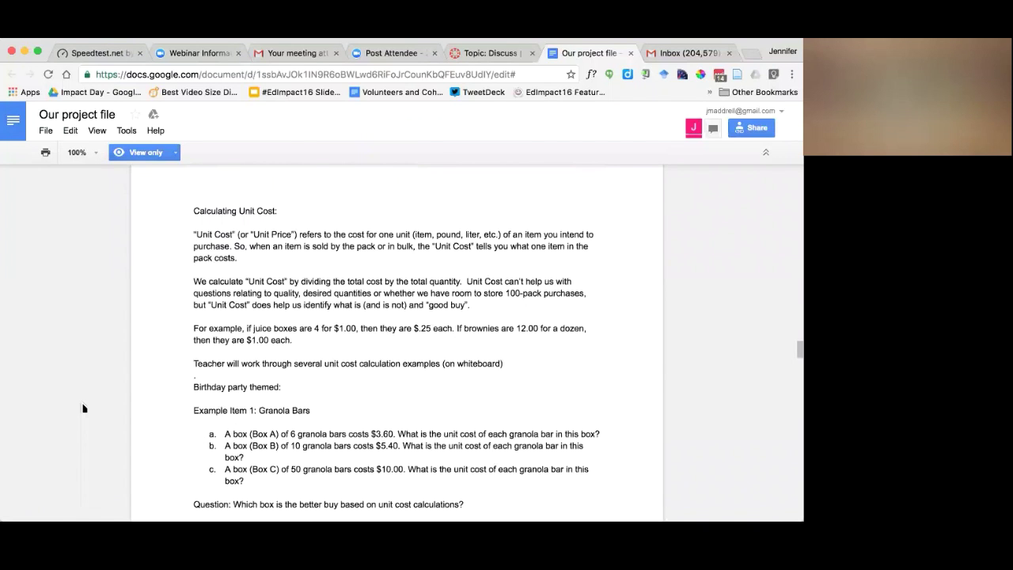
pyautogui.scroll(-1, 83, 408)
pyautogui.scroll(-2, 84, 408)
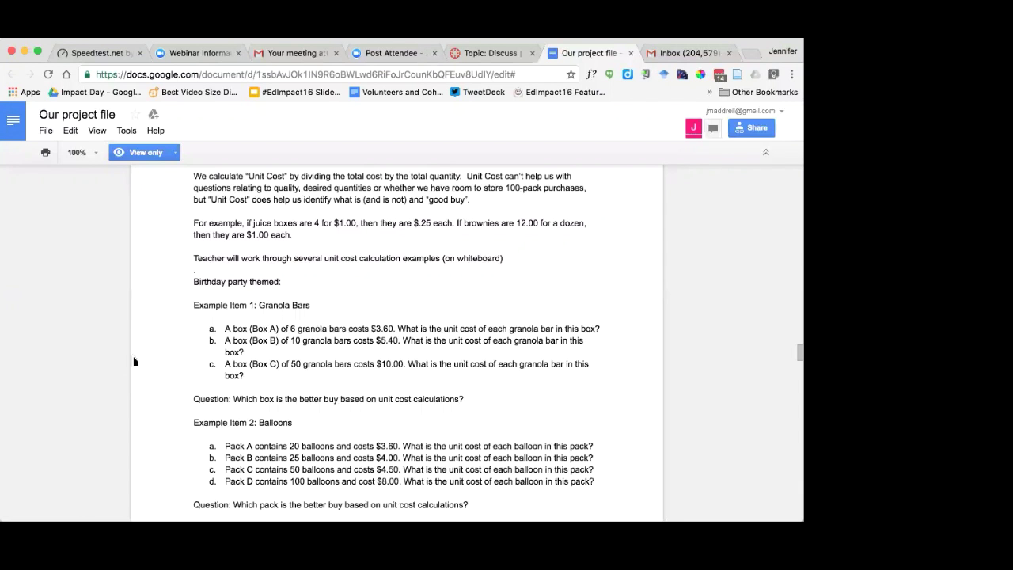
pyautogui.scroll(-2, 96, 375)
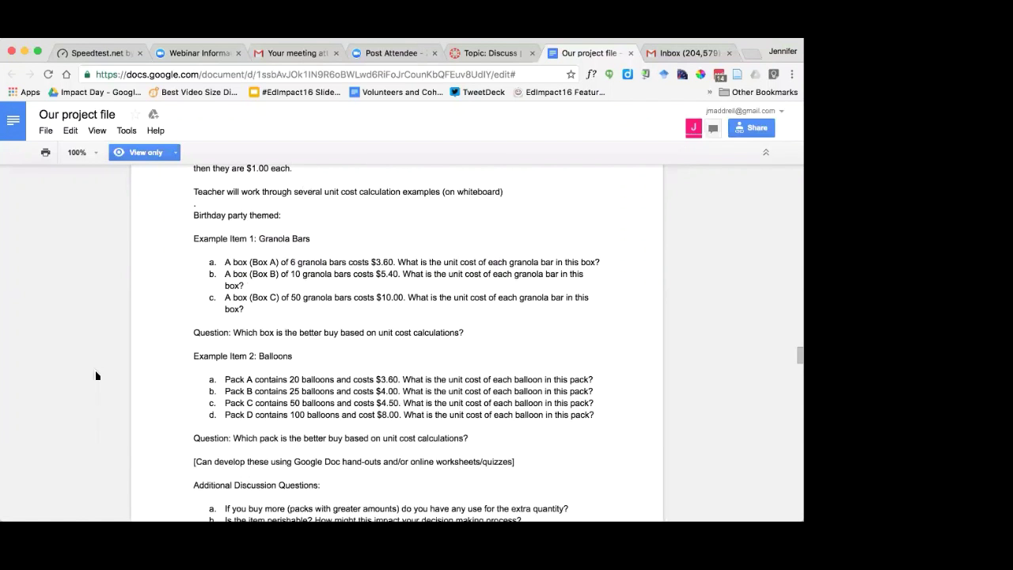
pyautogui.scroll(-1, 97, 375)
pyautogui.scroll(-1, 97, 376)
pyautogui.scroll(-2, 119, 381)
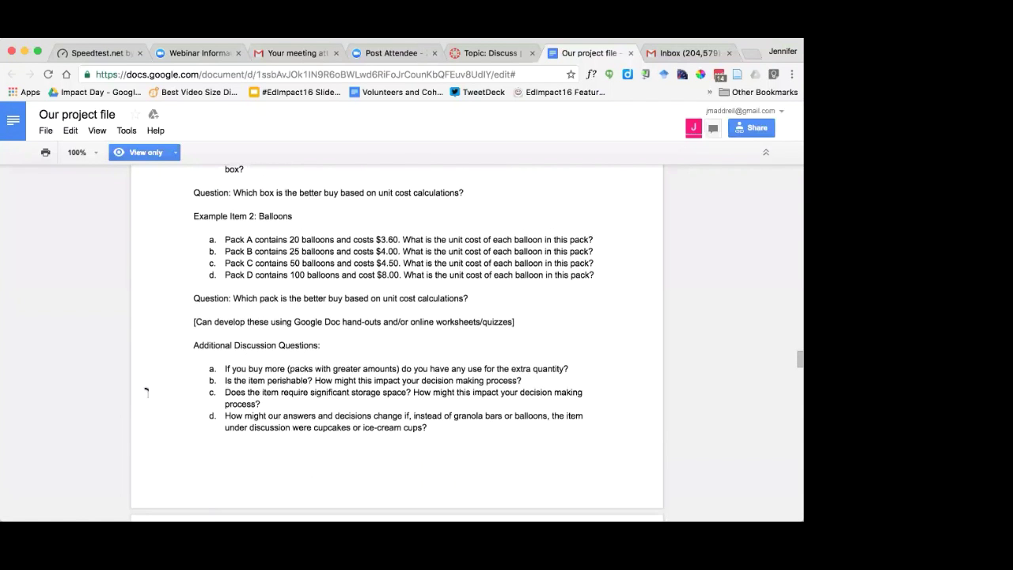
pyautogui.scroll(-2, 144, 397)
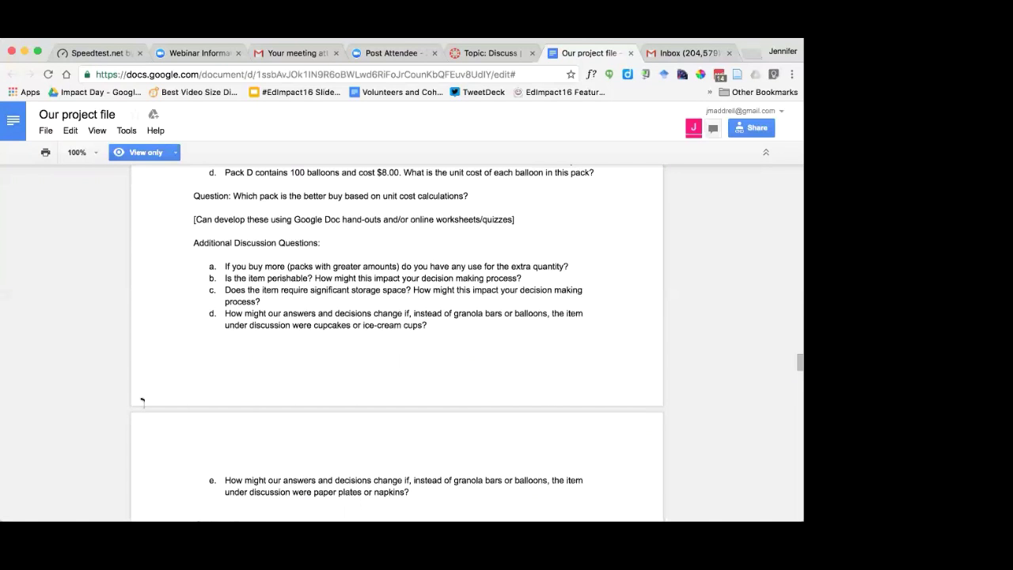
pyautogui.scroll(-2, 127, 399)
pyautogui.scroll(-1, 118, 399)
pyautogui.scroll(-2, 127, 390)
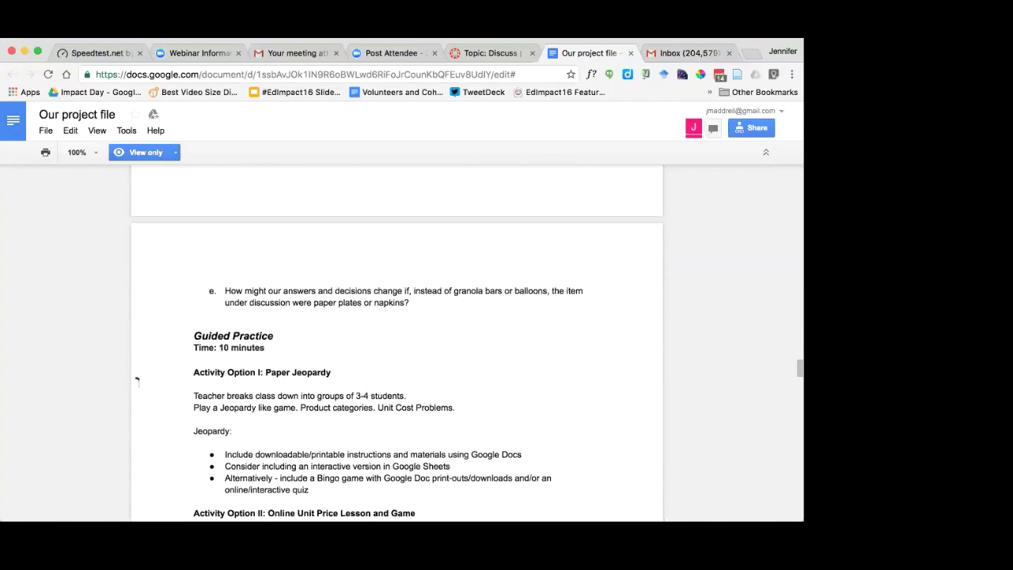
pyautogui.scroll(-1, 136, 381)
pyautogui.scroll(-5, 137, 382)
pyautogui.scroll(-3, 136, 381)
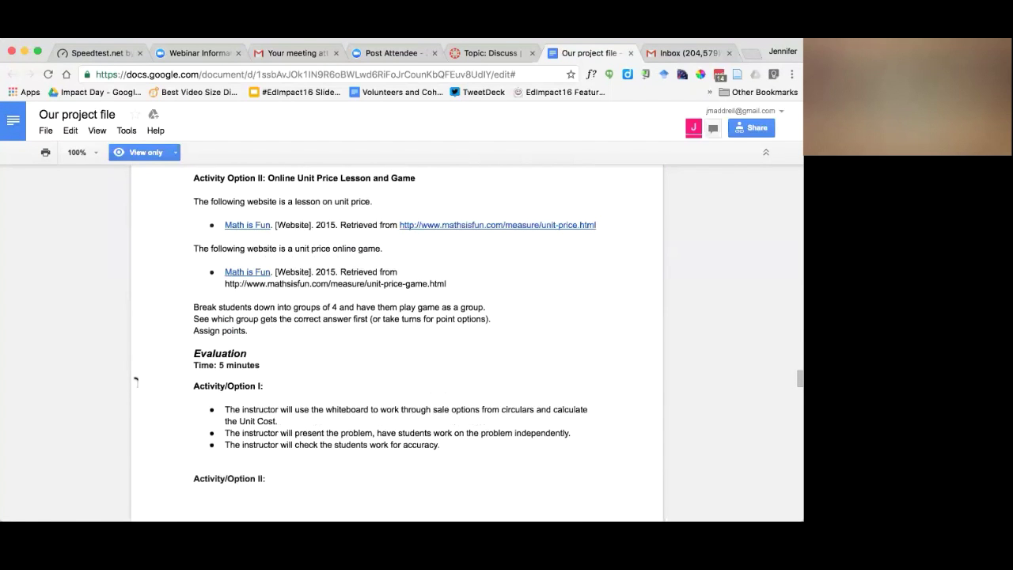
pyautogui.scroll(-2, 136, 382)
pyautogui.scroll(-3, 136, 381)
pyautogui.scroll(-3, 136, 381)
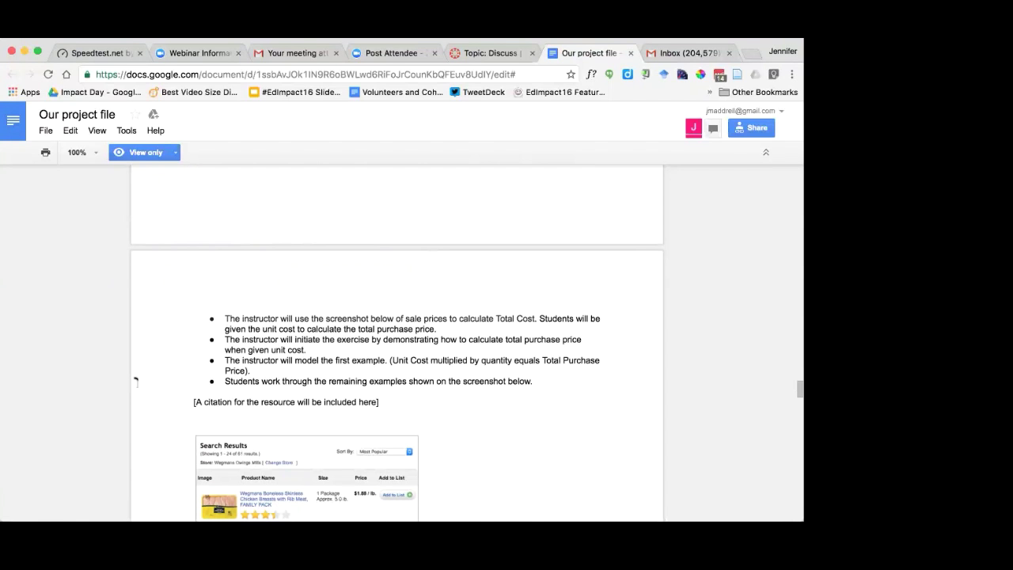
pyautogui.scroll(-3, 135, 380)
pyautogui.scroll(-2, 130, 382)
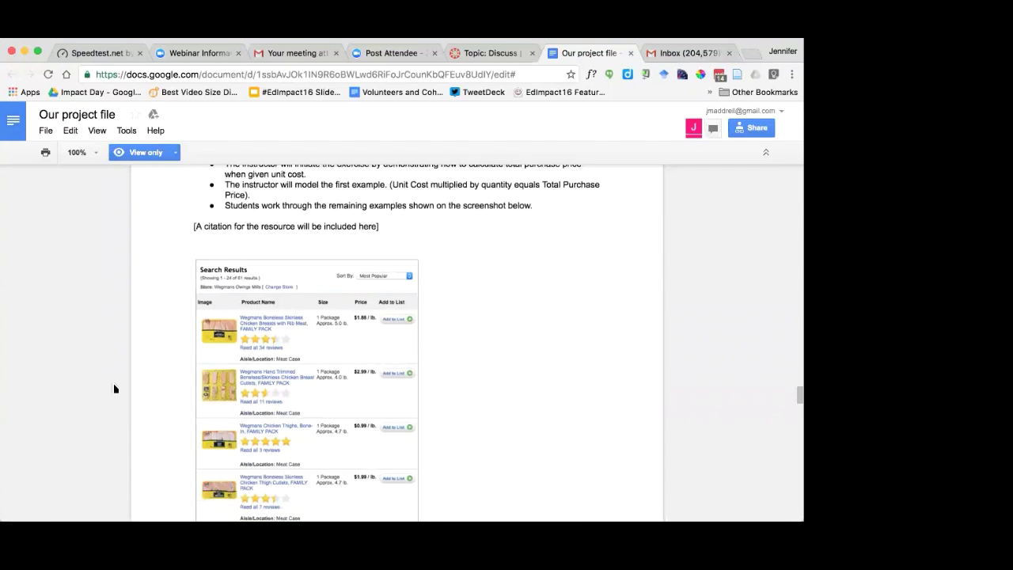
pyautogui.scroll(-2, 114, 389)
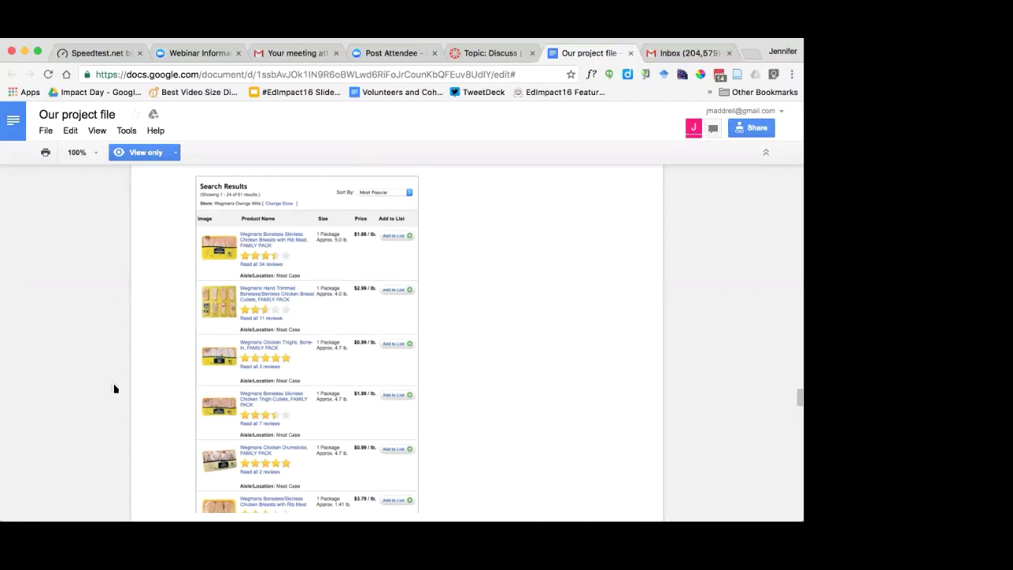
pyautogui.scroll(-3, 112, 393)
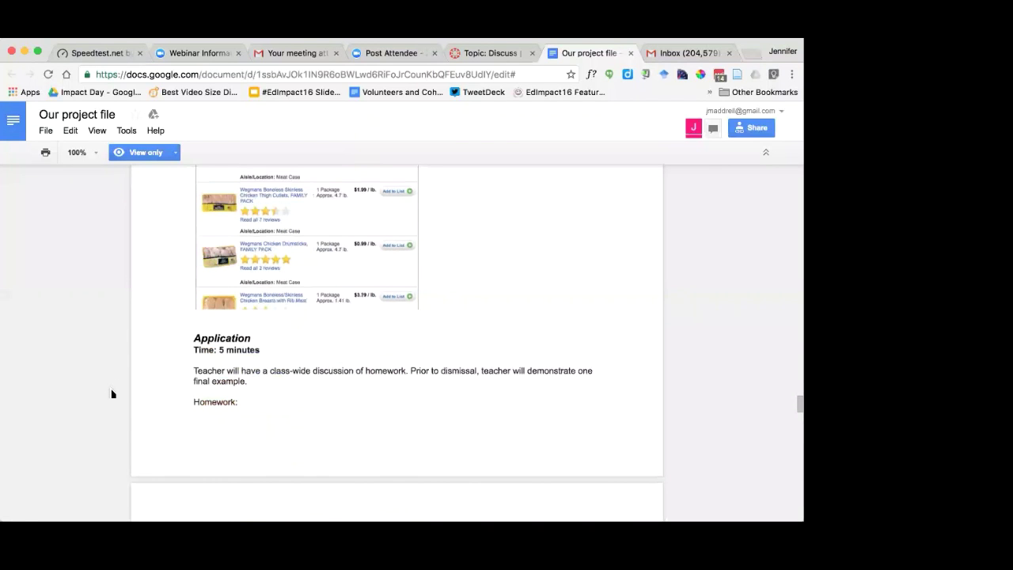
pyautogui.scroll(3, 112, 393)
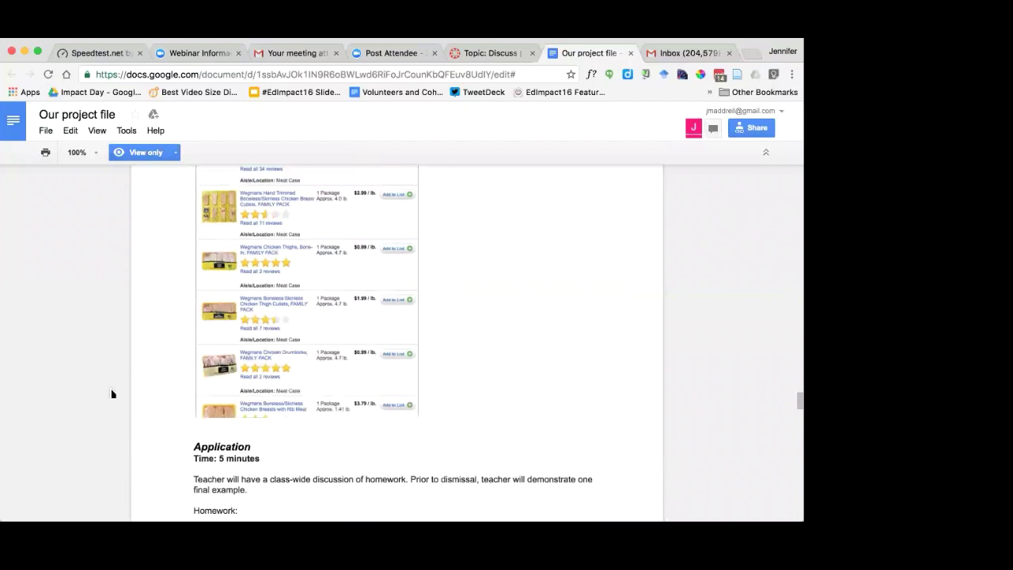
pyautogui.scroll(2, 111, 394)
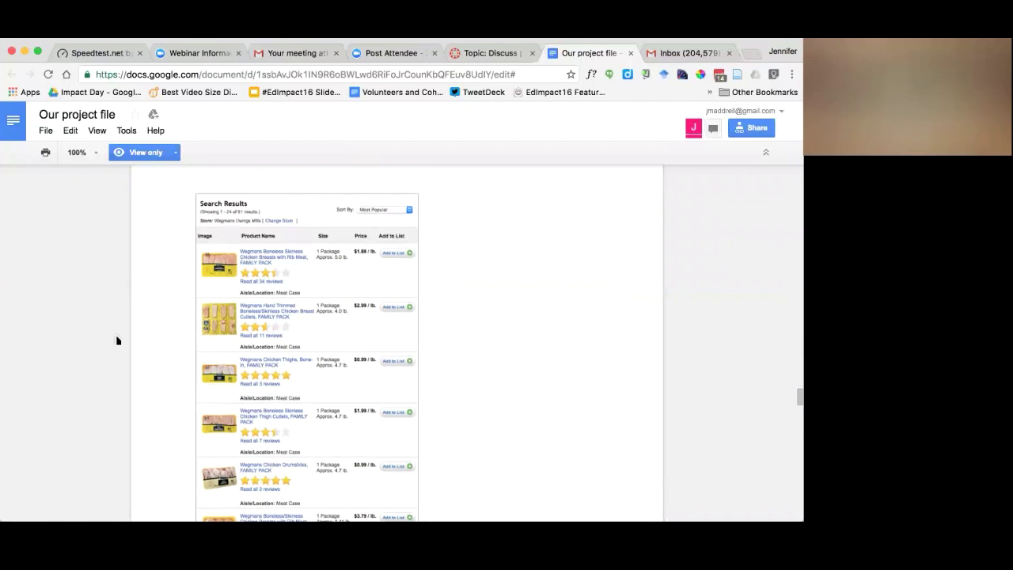
pyautogui.scroll(-2, 115, 342)
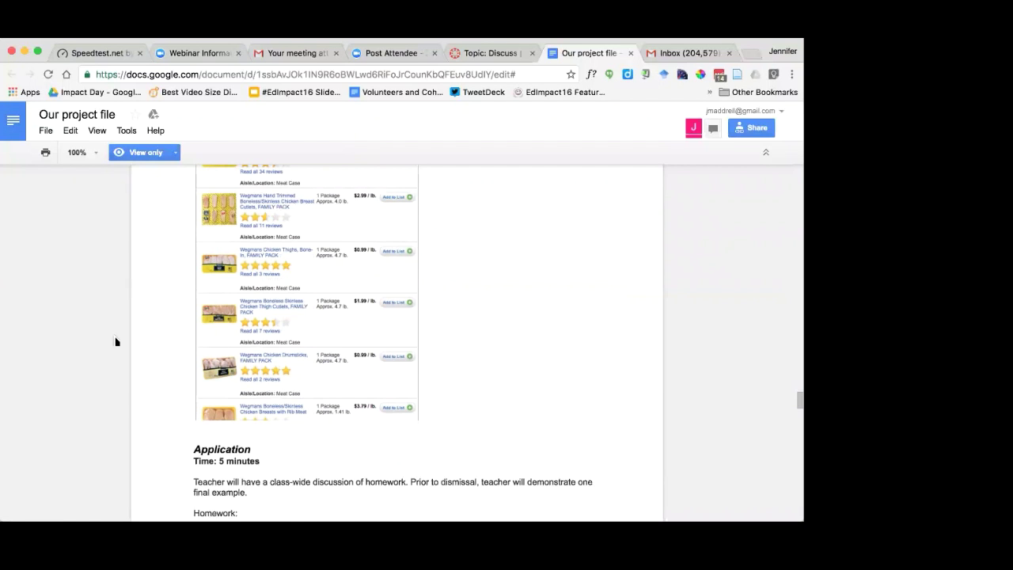
pyautogui.scroll(-1, 116, 341)
pyautogui.scroll(-3, 116, 342)
pyautogui.scroll(-5, 115, 341)
pyautogui.scroll(-5, 113, 342)
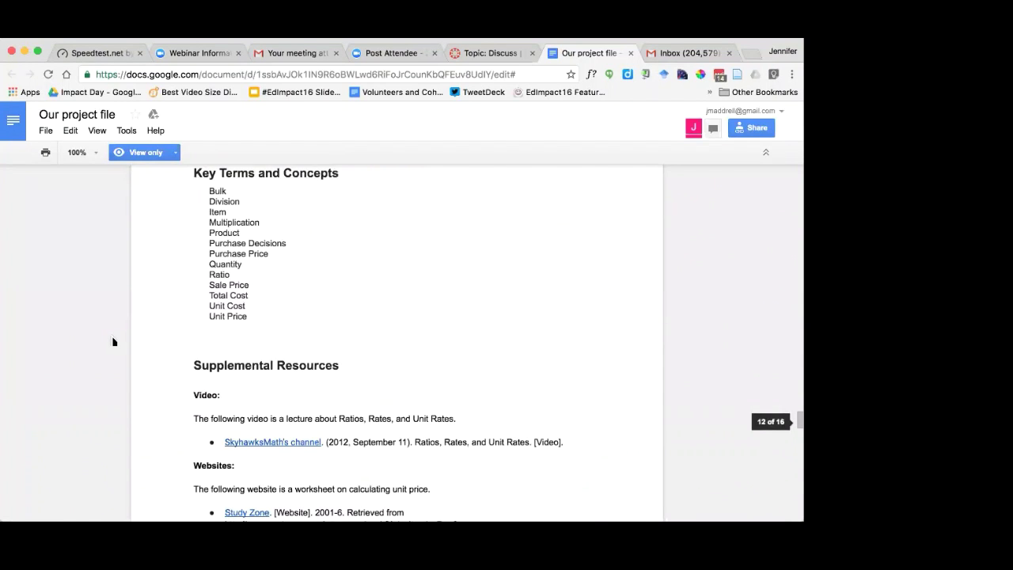
pyautogui.scroll(-5, 113, 342)
pyautogui.scroll(-1, 113, 342)
pyautogui.scroll(-3, 114, 342)
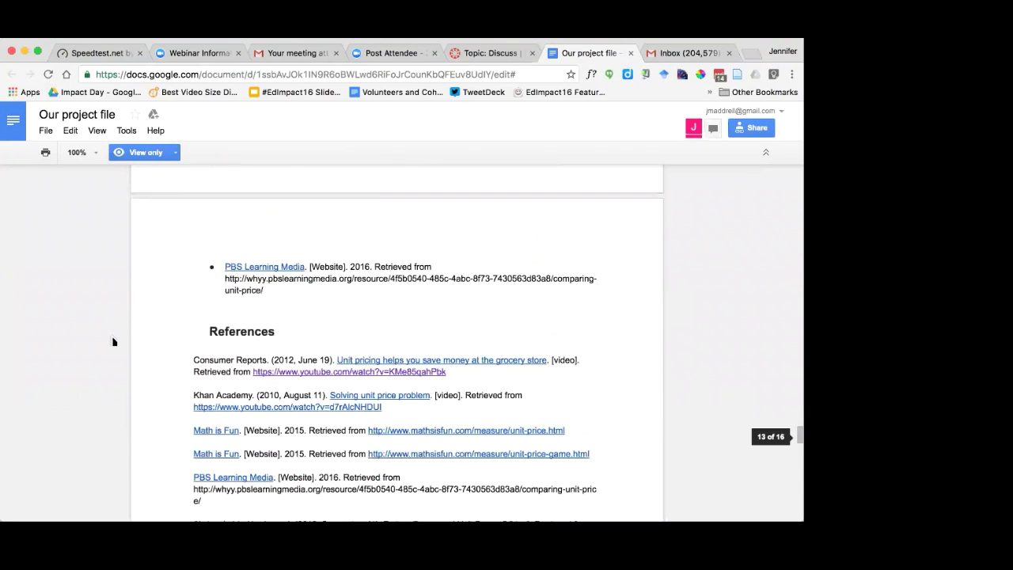
pyautogui.scroll(-1, 114, 342)
pyautogui.scroll(-3, 113, 342)
pyautogui.scroll(-3, 113, 342)
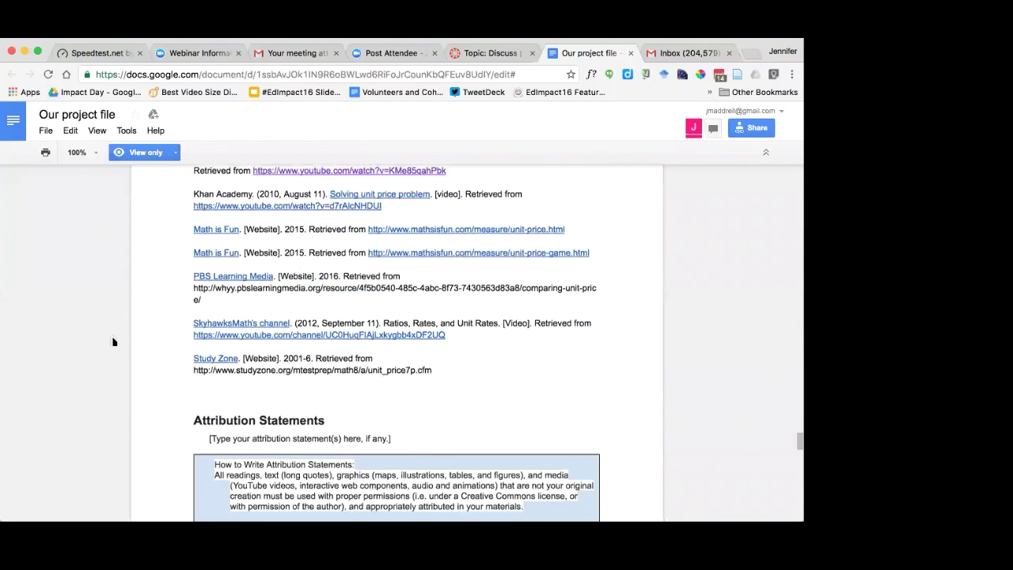
pyautogui.scroll(-3, 113, 342)
pyautogui.scroll(-1, 114, 342)
pyautogui.scroll(-3, 114, 342)
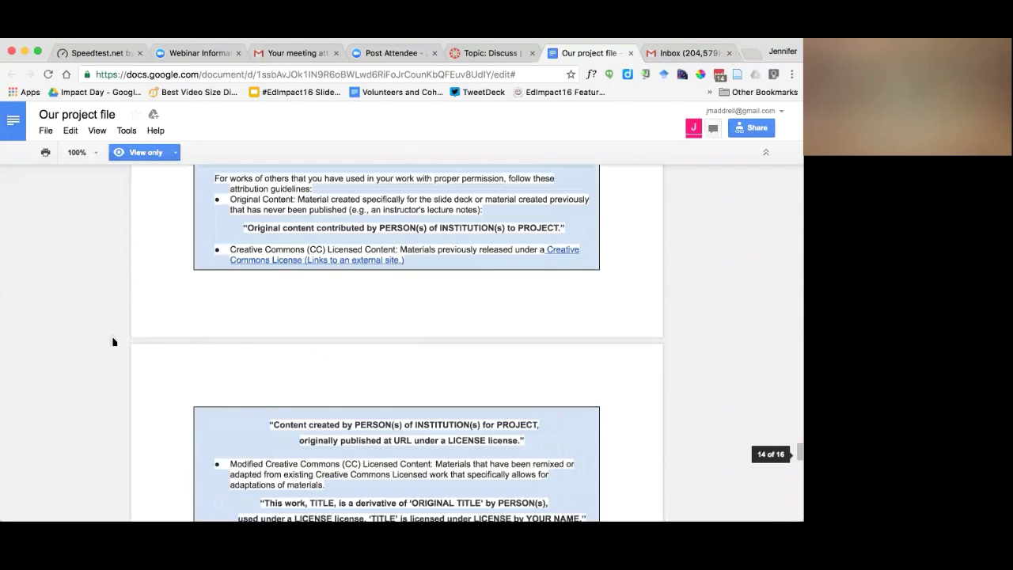
pyautogui.scroll(-5, 114, 342)
pyautogui.scroll(-5, 113, 342)
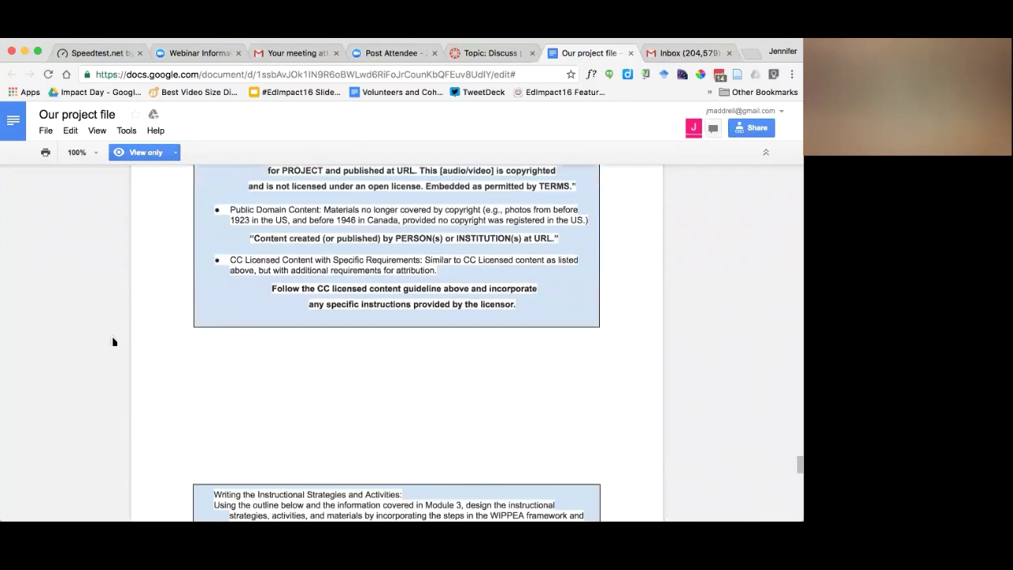
pyautogui.scroll(-3, 113, 342)
pyautogui.scroll(-2, 113, 342)
pyautogui.scroll(-3, 114, 342)
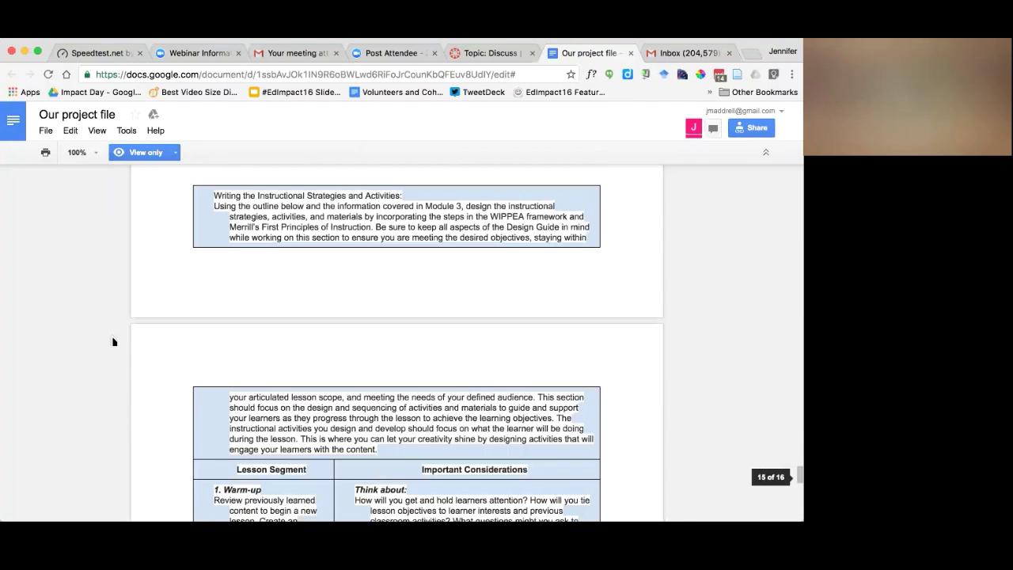
pyautogui.scroll(-1, 113, 342)
pyautogui.scroll(-10, 114, 342)
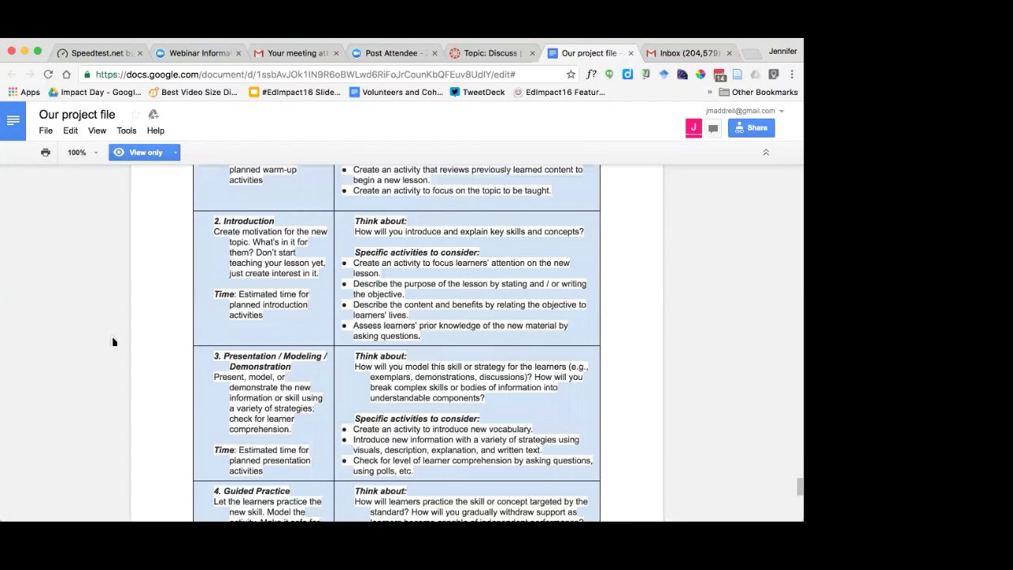
pyautogui.scroll(-3, 113, 342)
pyautogui.scroll(-5, 113, 342)
pyautogui.scroll(15, 113, 342)
pyautogui.scroll(5, 113, 342)
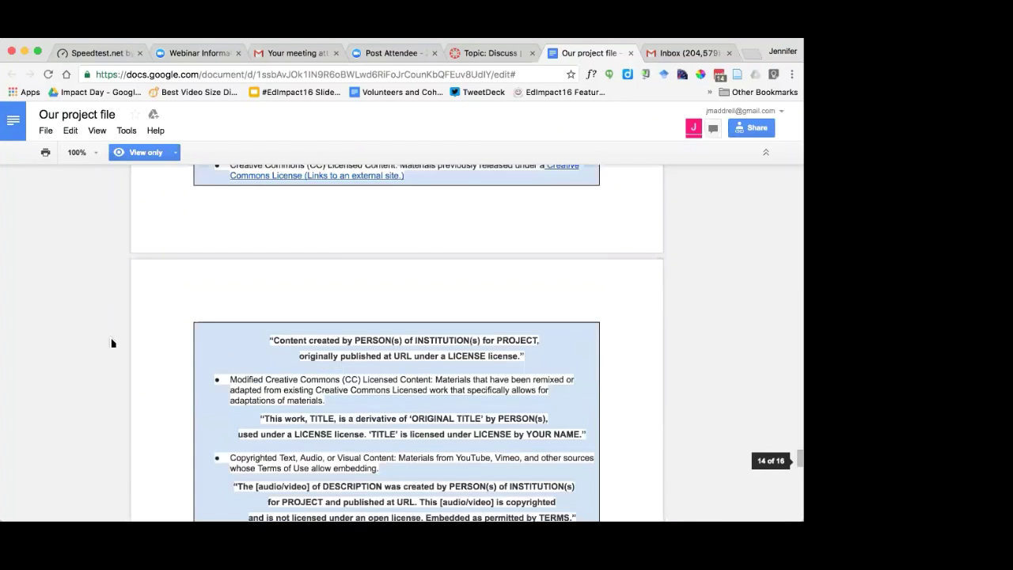
pyautogui.scroll(5, 113, 342)
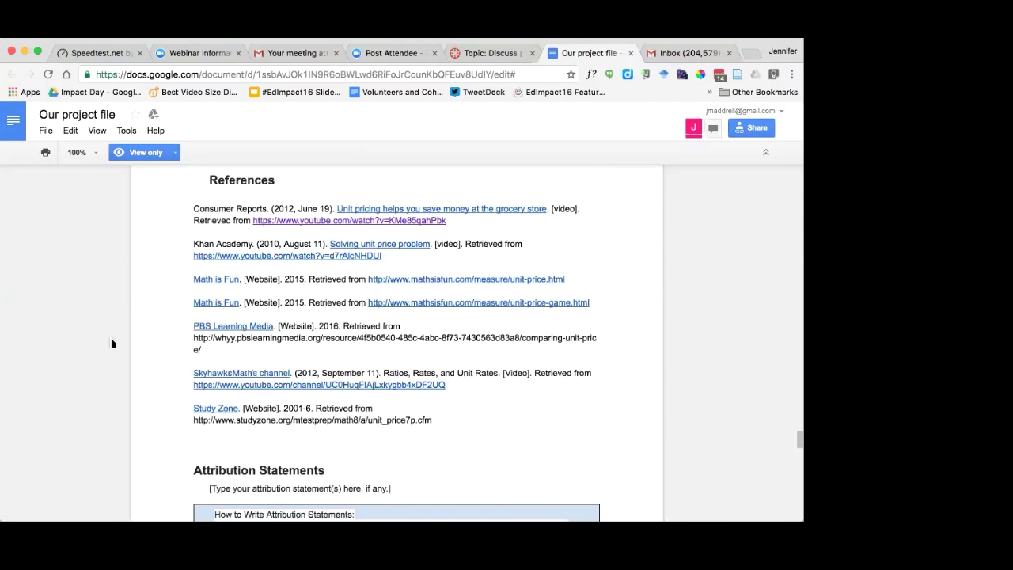
pyautogui.scroll(3, 113, 343)
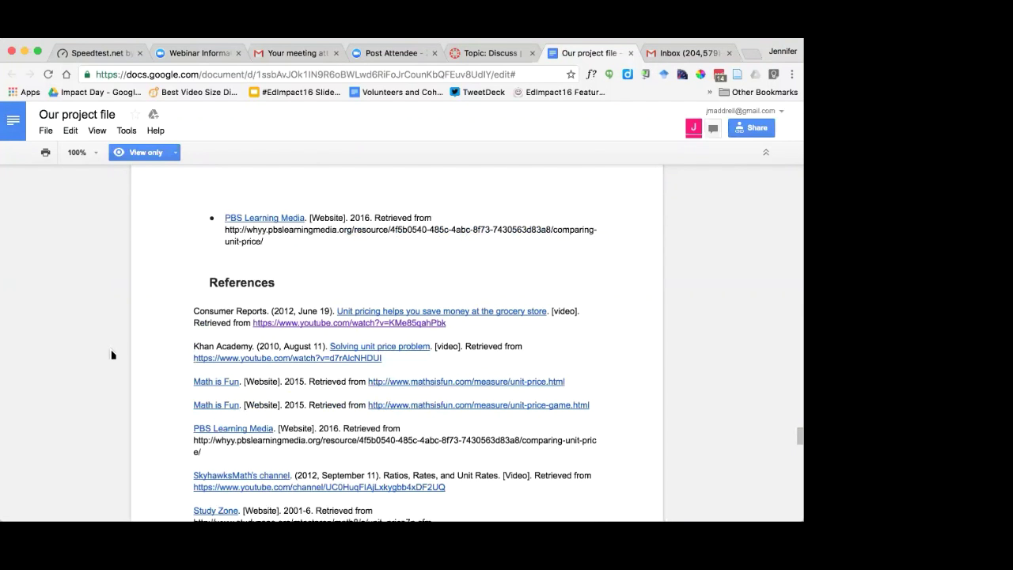
pyautogui.scroll(-2, 113, 354)
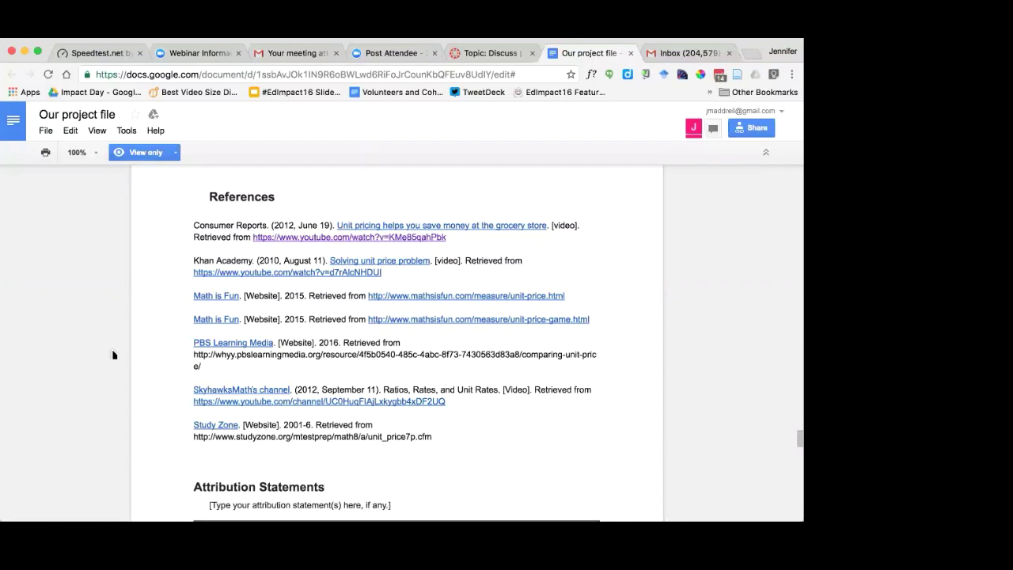
pyautogui.scroll(3, 118, 354)
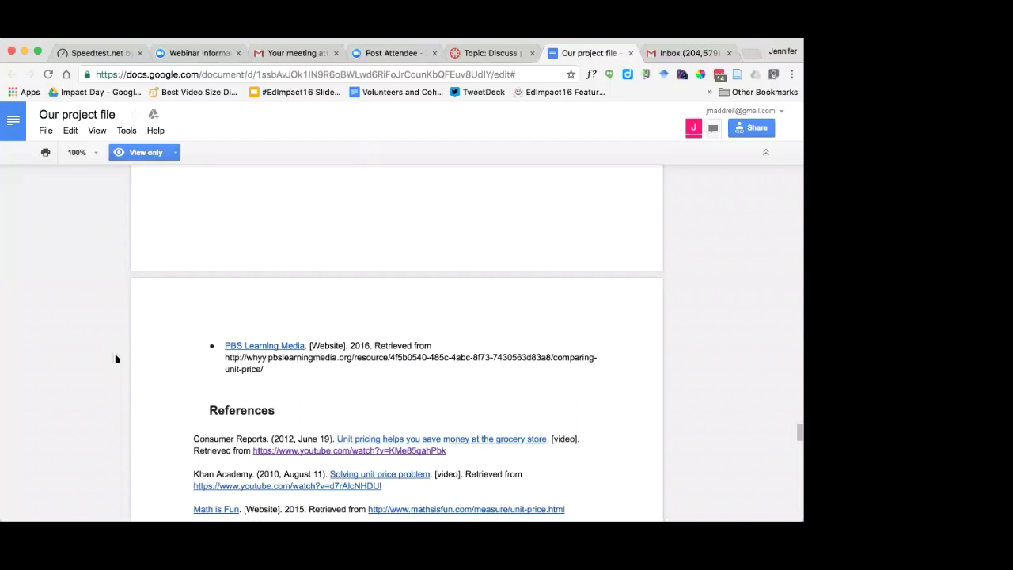
pyautogui.scroll(2, 116, 359)
pyautogui.scroll(5, 115, 359)
pyautogui.scroll(5, 116, 359)
pyautogui.scroll(5, 115, 358)
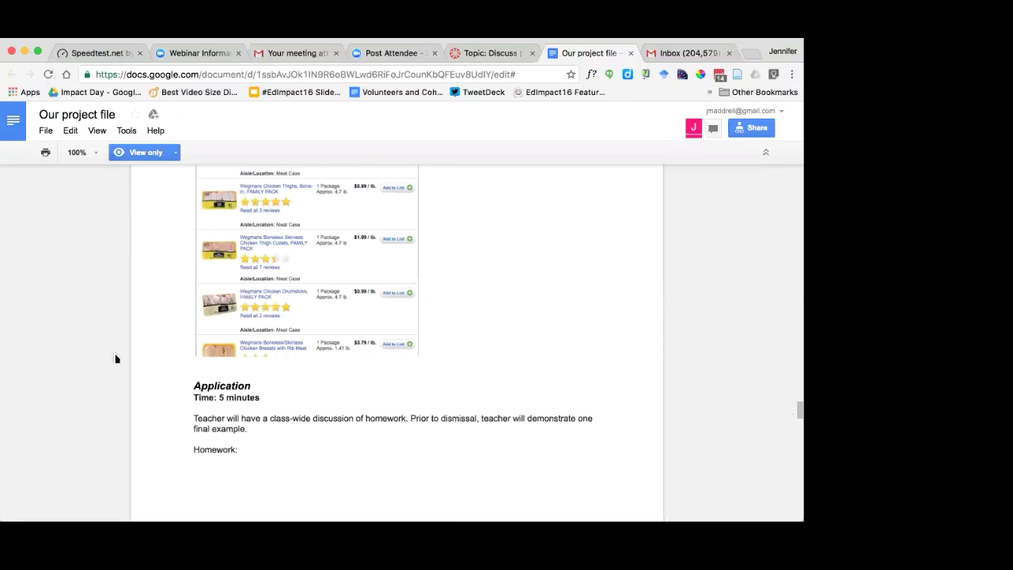
pyautogui.scroll(2, 115, 359)
pyautogui.scroll(1, 100, 357)
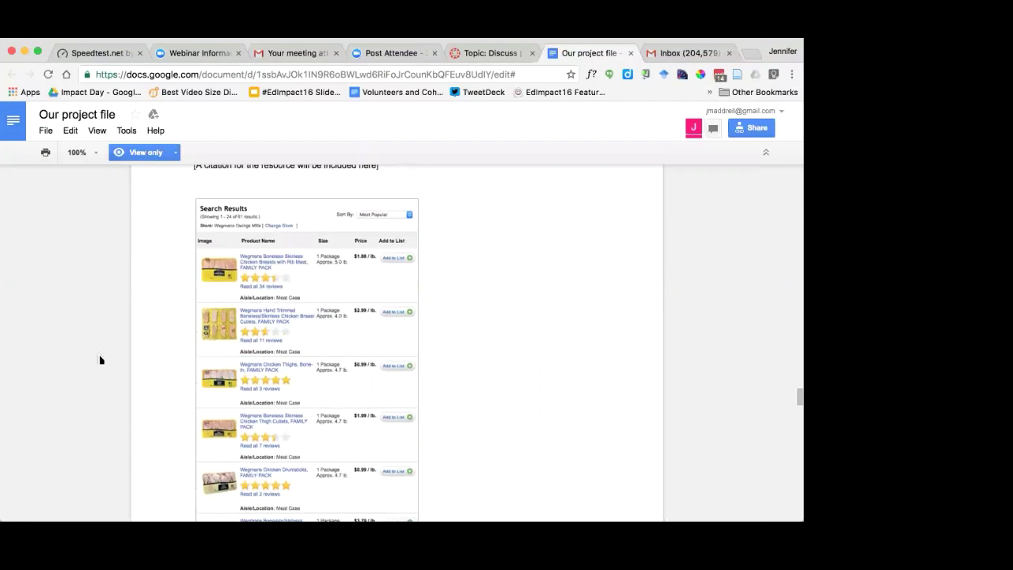
pyautogui.scroll(3, 100, 360)
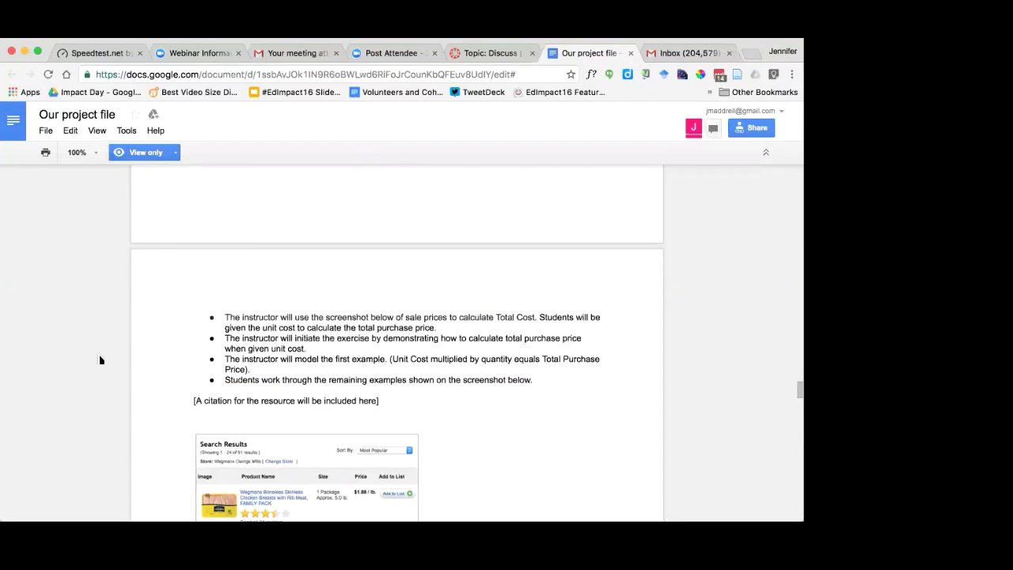
pyautogui.scroll(-2, 113, 358)
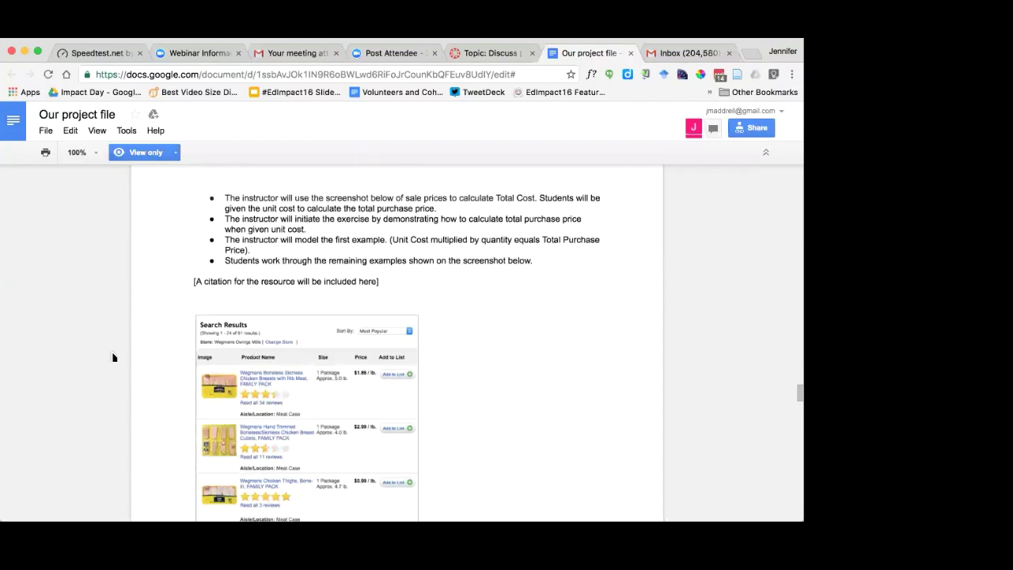
pyautogui.scroll(-1, 113, 358)
pyautogui.scroll(-1, 113, 358)
pyautogui.scroll(-3, 113, 361)
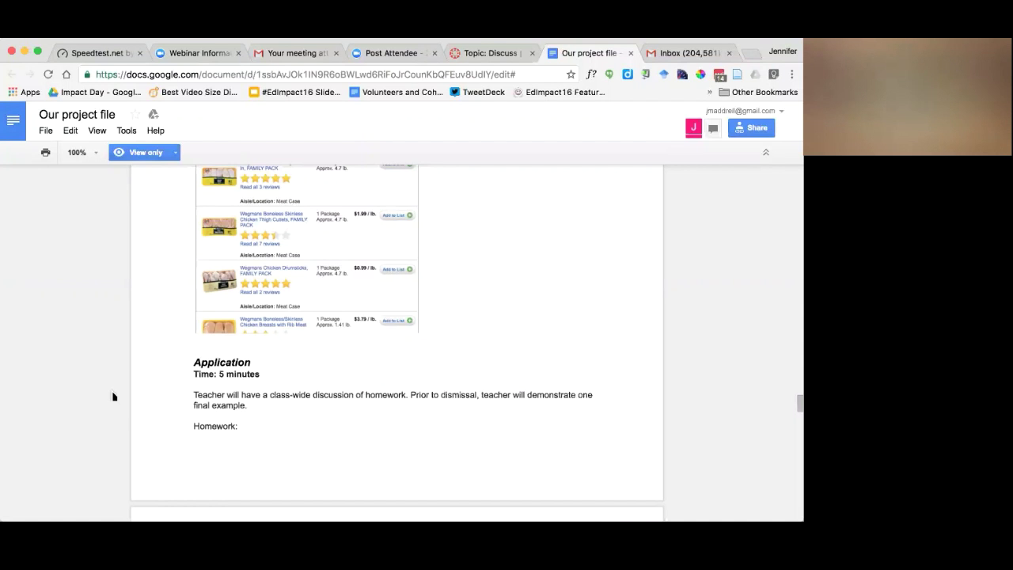
pyautogui.scroll(-5, 132, 390)
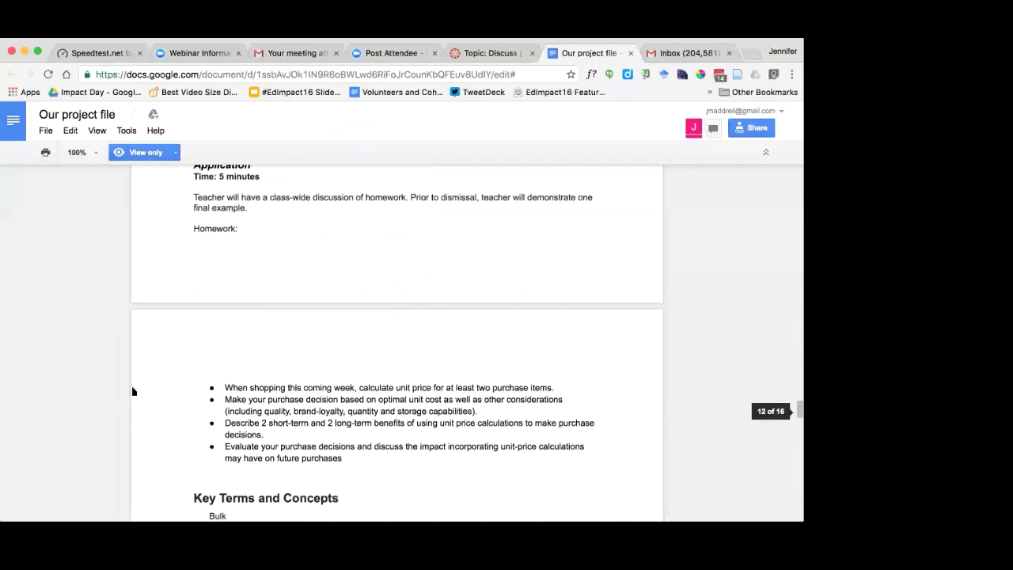
pyautogui.scroll(-2, 131, 390)
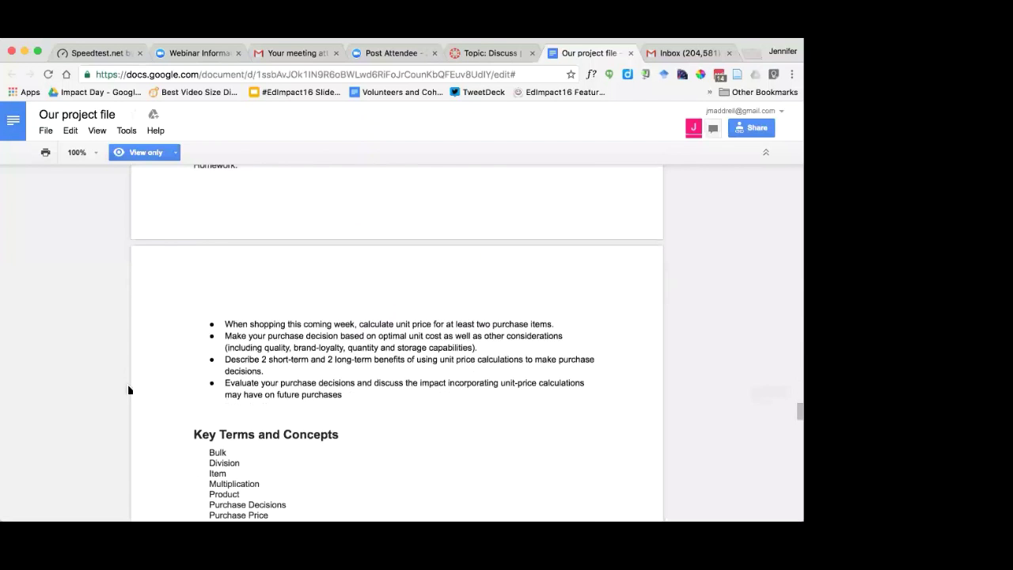
pyautogui.scroll(-3, 130, 391)
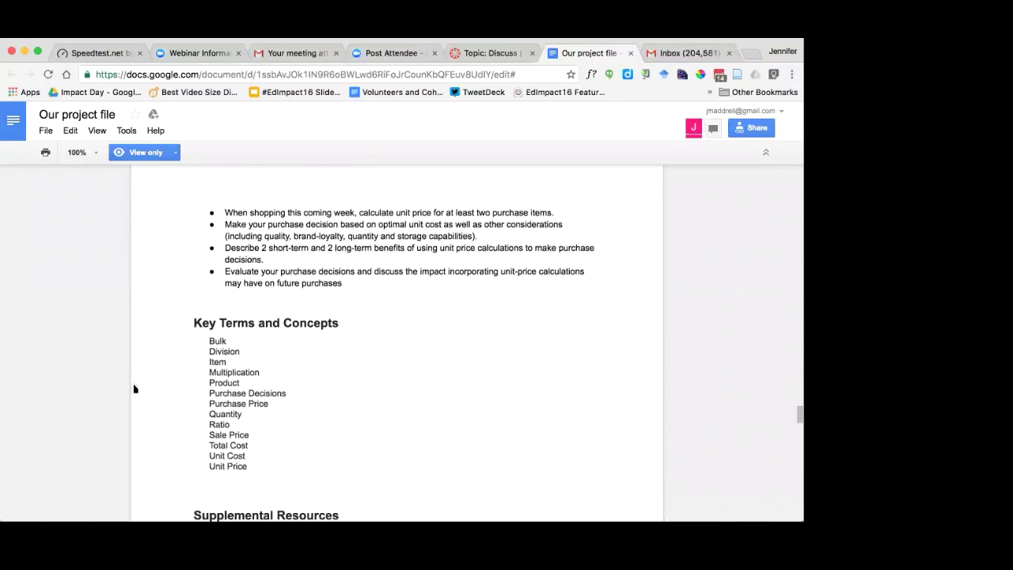
pyautogui.scroll(-5, 134, 388)
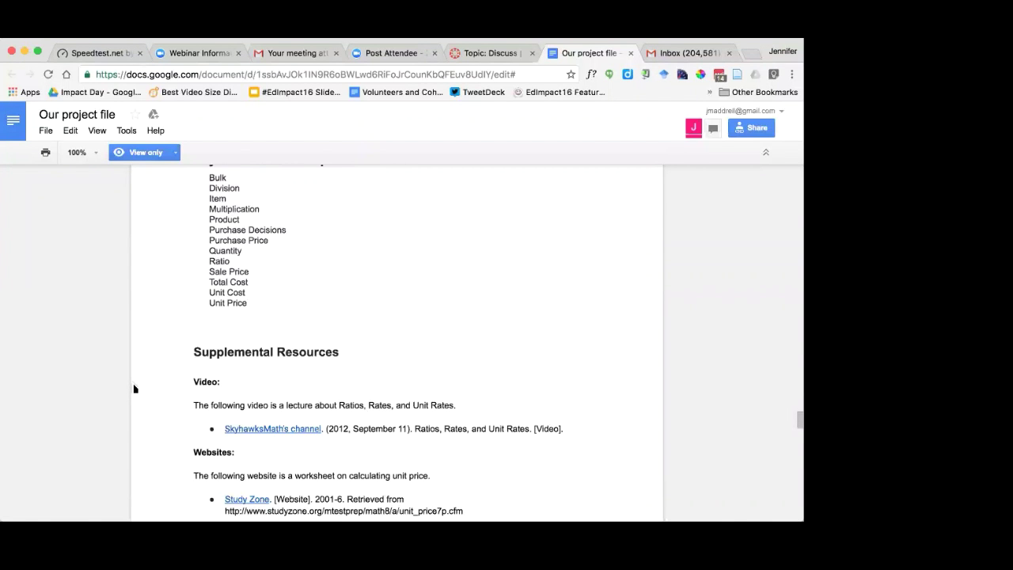
pyautogui.scroll(-2, 133, 388)
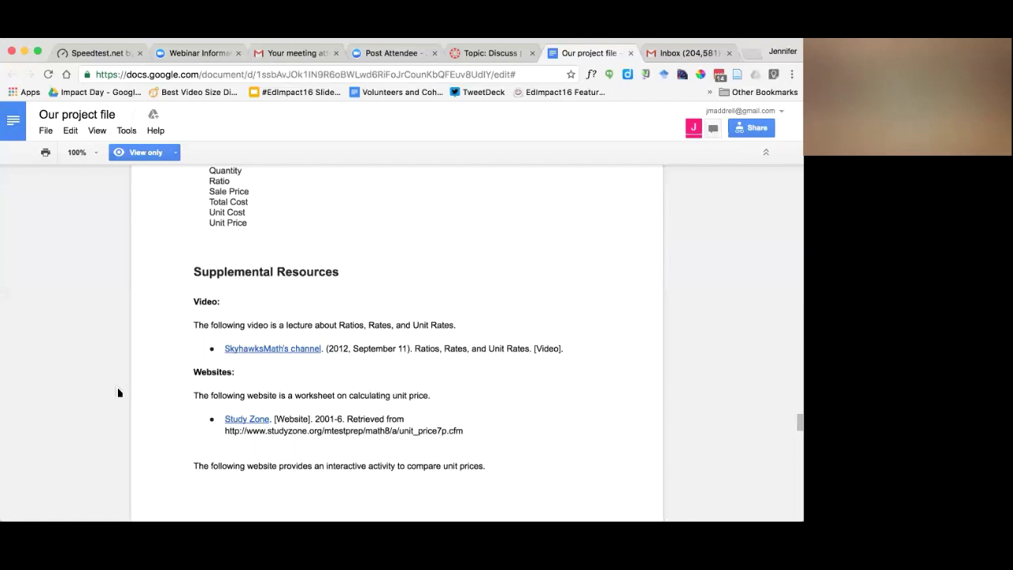